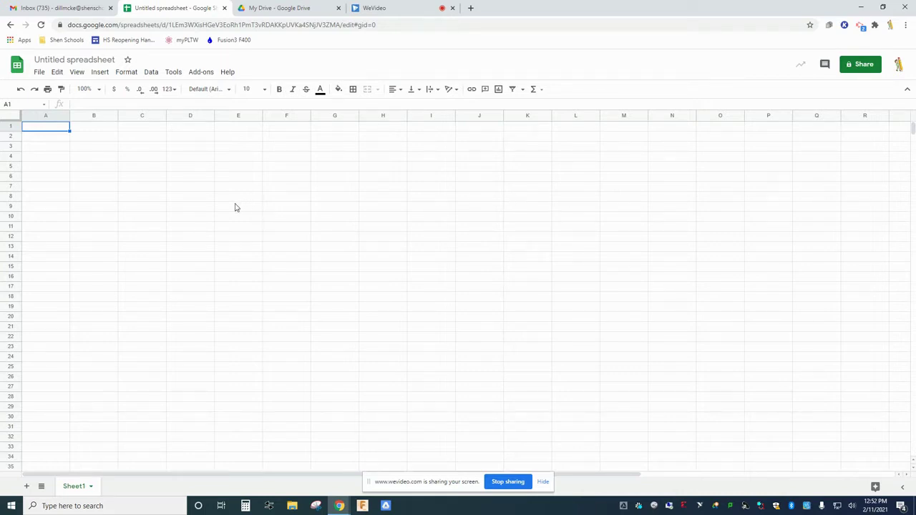
Step: Browse the full list of available spreadsheet functions and close it without inserting one
left_click(543, 482)
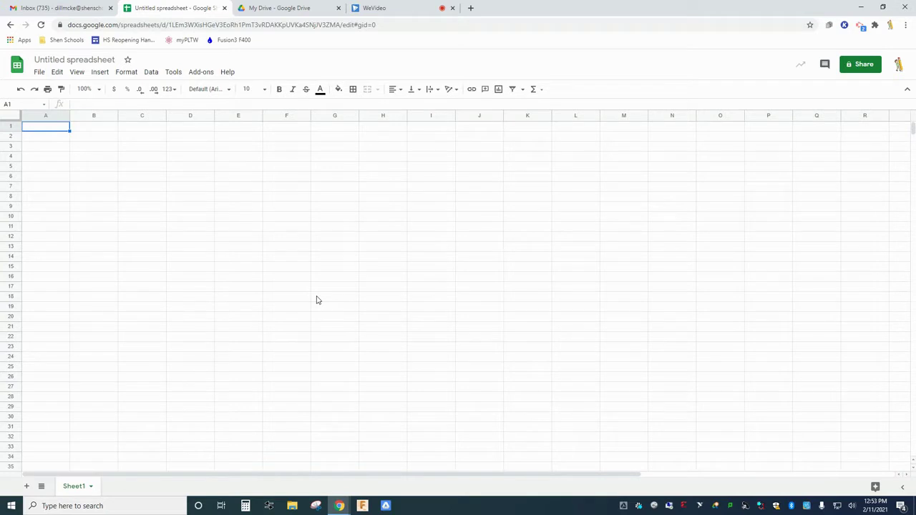
left_click(534, 90)
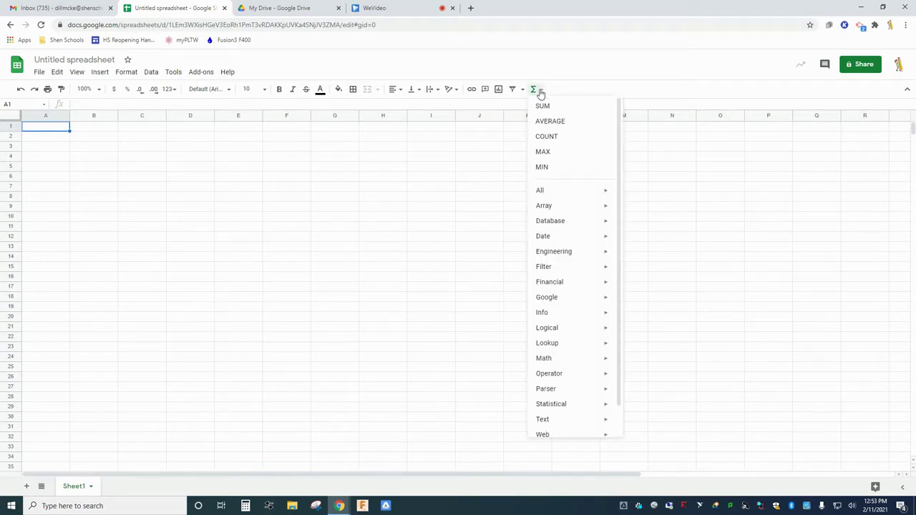
mouse_move(574, 192)
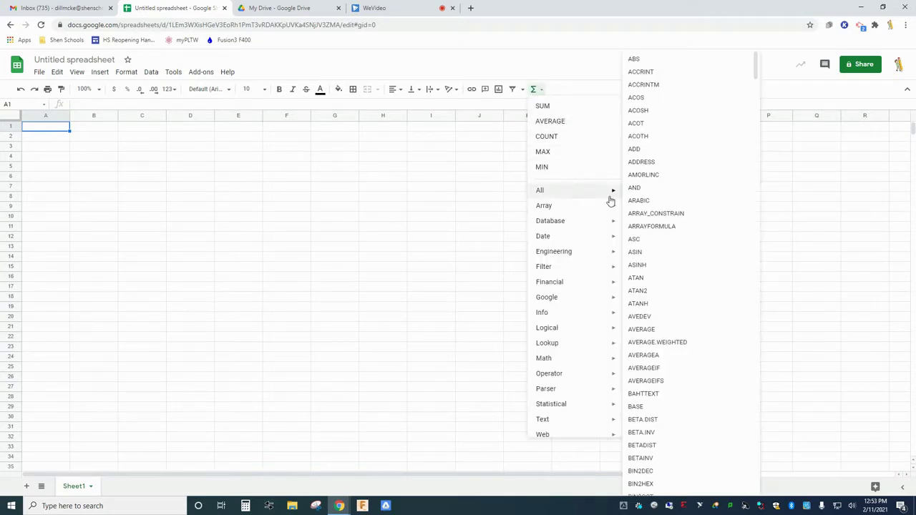
scroll(658, 197, "down", 7)
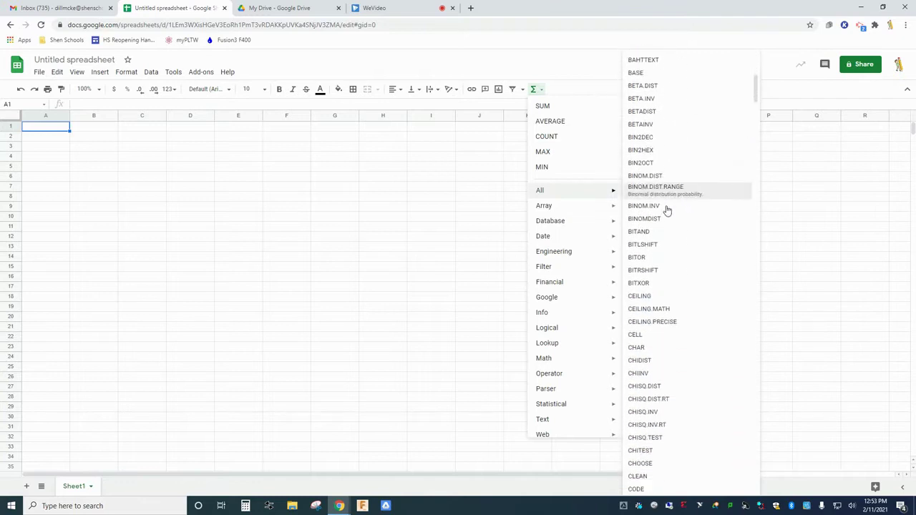
scroll(665, 211, "down", 5)
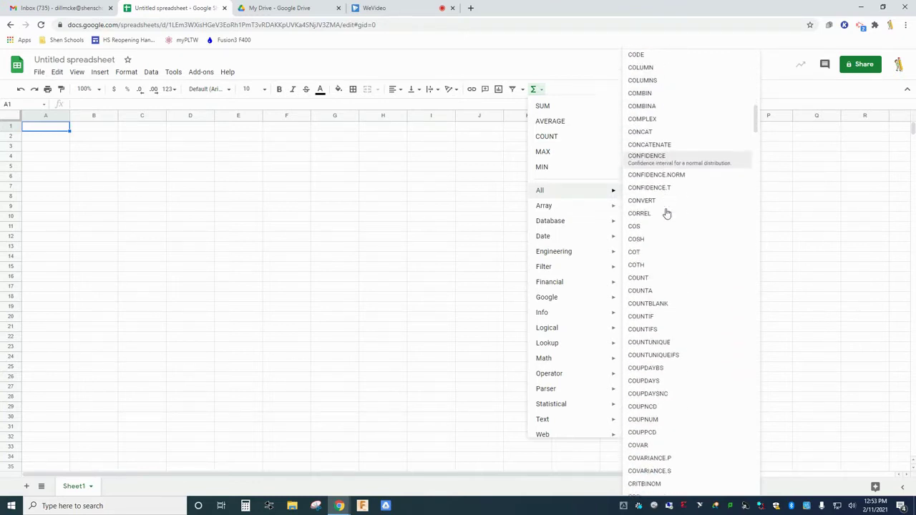
left_click(383, 188)
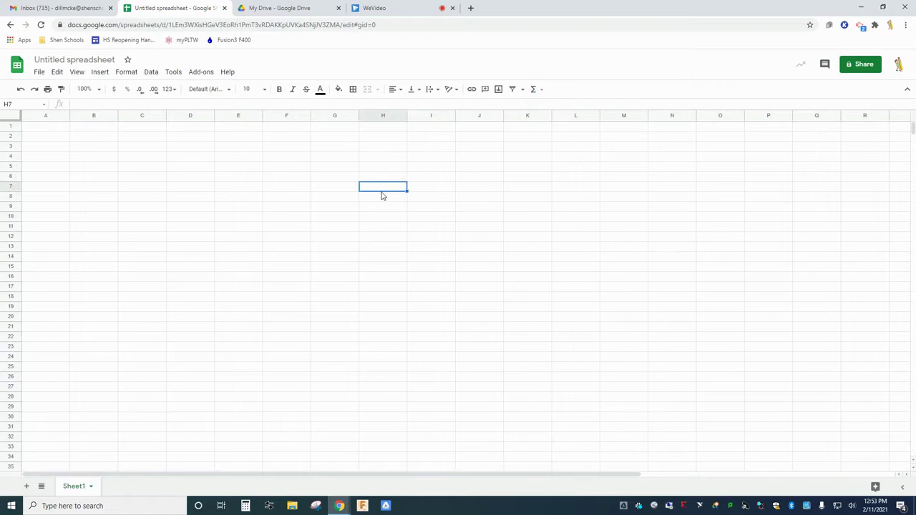
Step: Look at the new-file options in Google Drive and return to the untitled spreadsheet
left_click(281, 8)
left_click(39, 98)
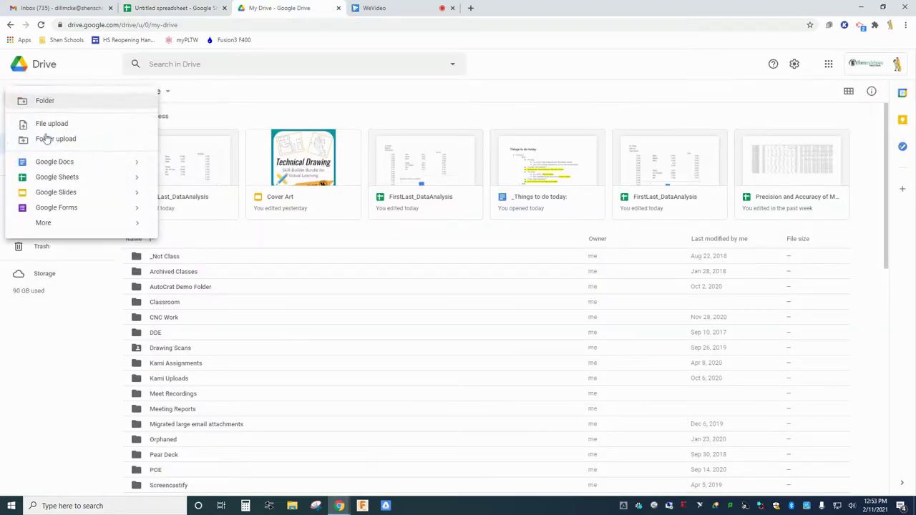
left_click(163, 11)
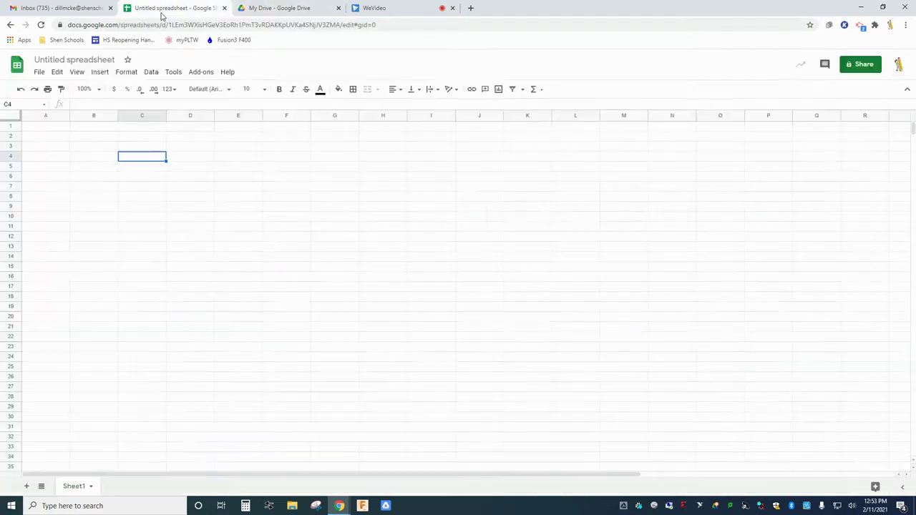
Step: Go to sheets.google.com and create a new blank spreadsheet
left_click(157, 25)
type("sheets.")
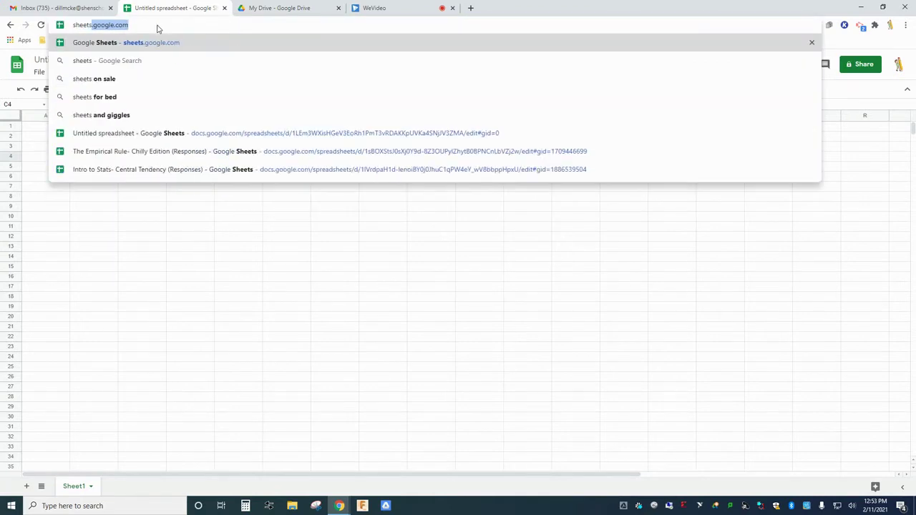
type("google.com")
key("Return")
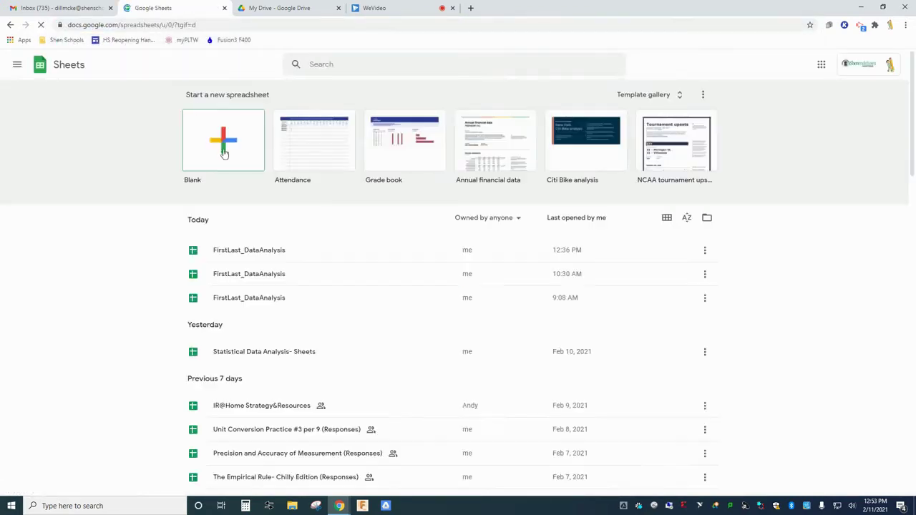
left_click(224, 150)
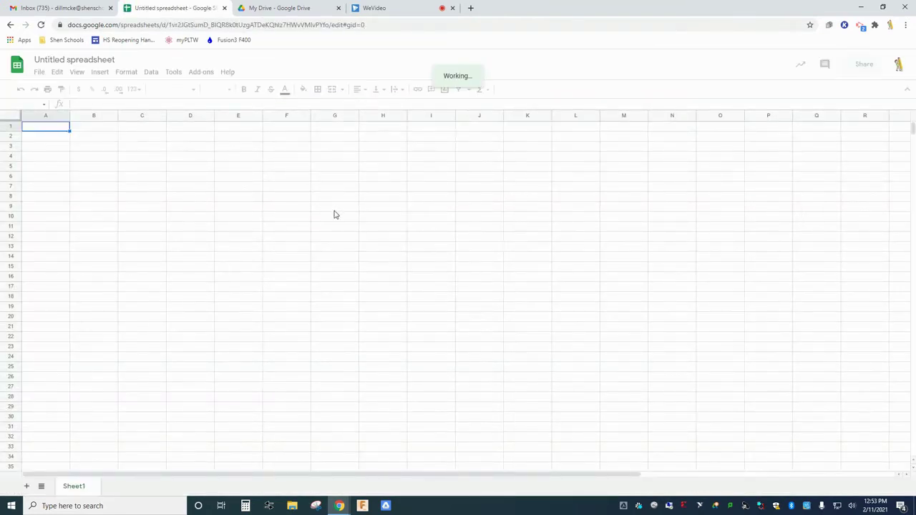
Step: Examine the grid layout by highlighting columns C and D, rows 2 to 4, and several individual cells in turn
left_click(143, 116)
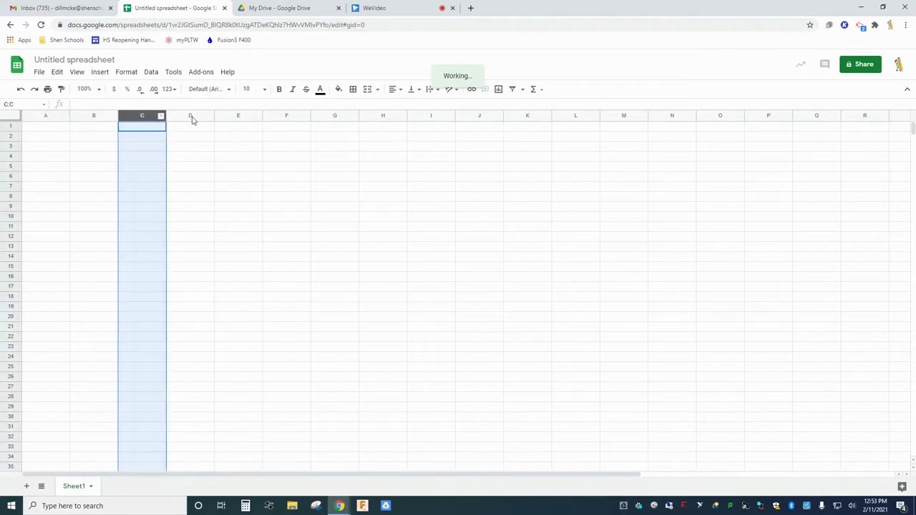
left_click(191, 116)
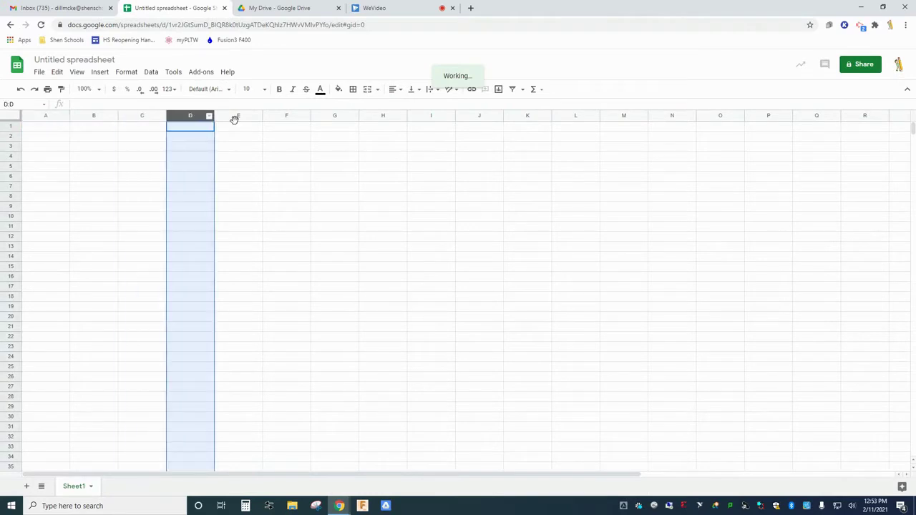
left_click(12, 136)
left_click(13, 147)
left_click(15, 157)
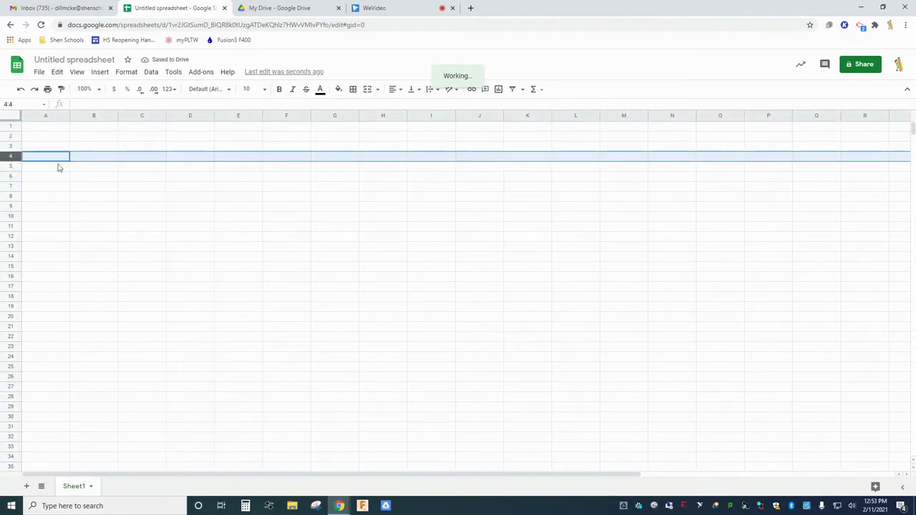
left_click(190, 179)
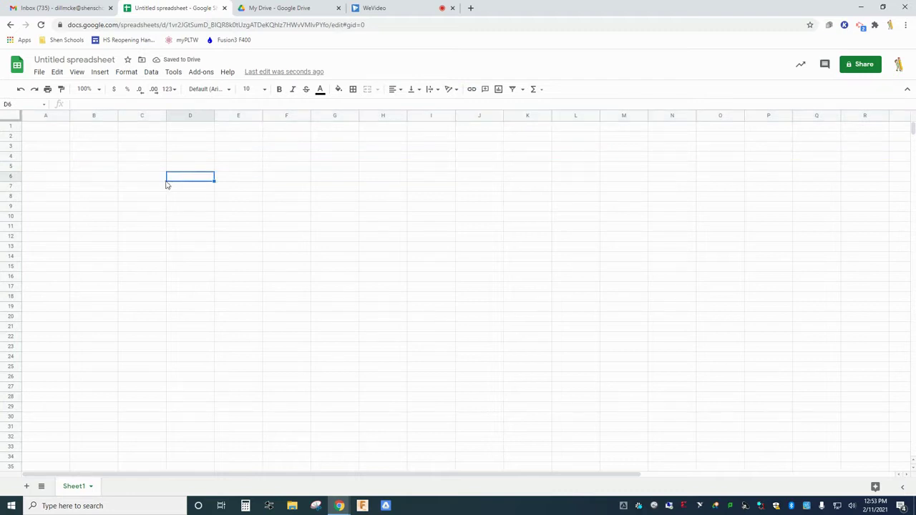
left_click(136, 216)
left_click(127, 160)
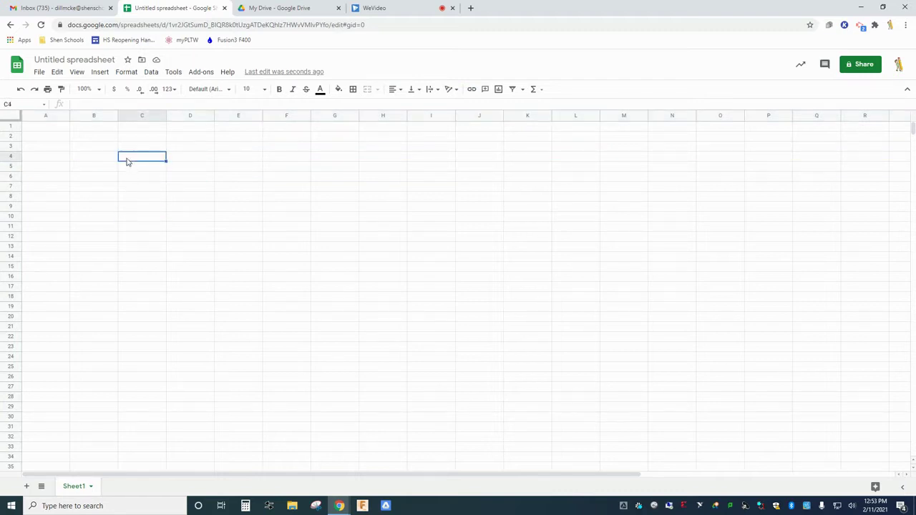
left_click(100, 159)
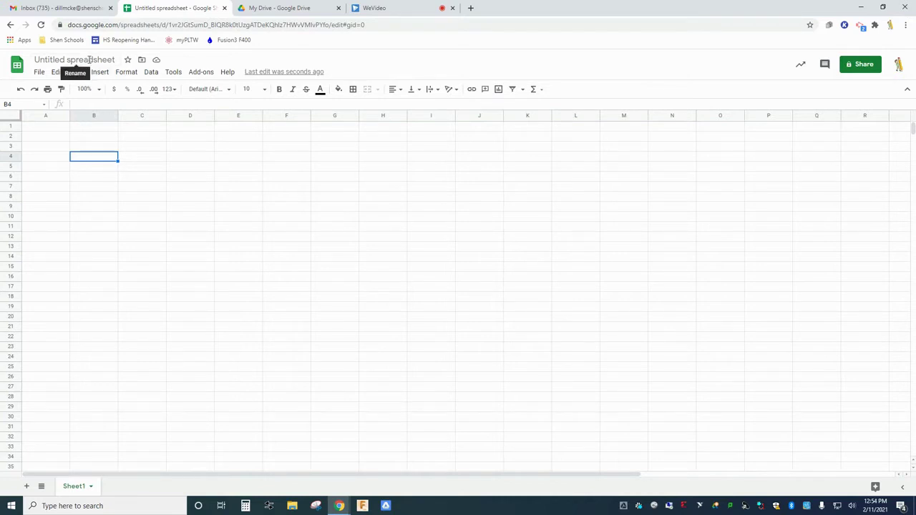
Step: Rename the spreadsheet as FirstLast_DataAnalysis
left_click(89, 60)
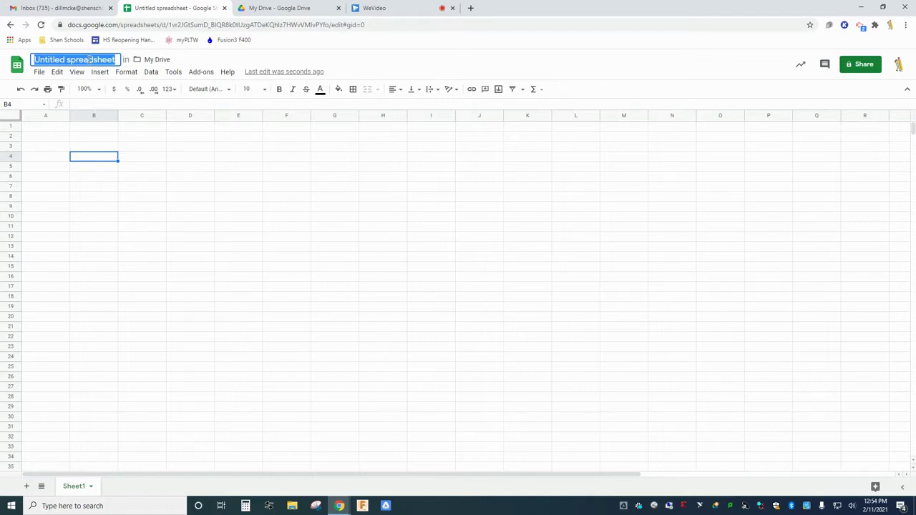
type("Fir")
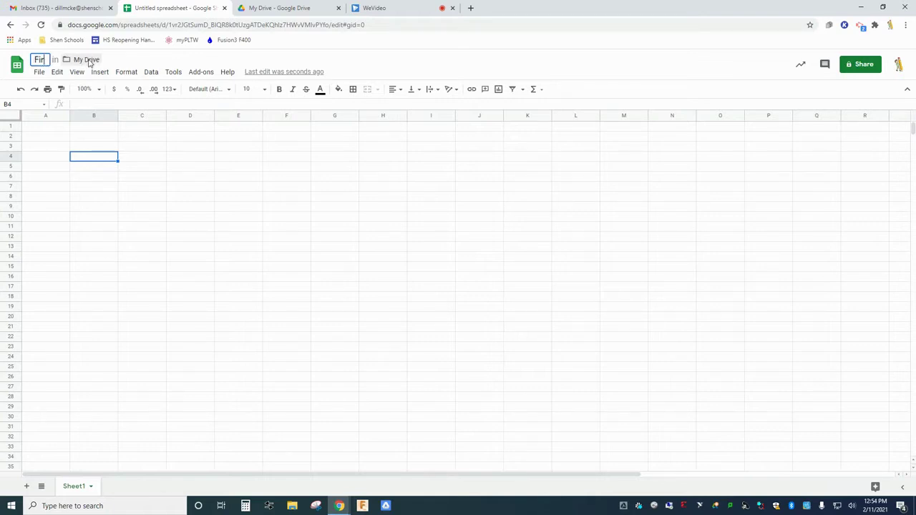
type("stLast_D")
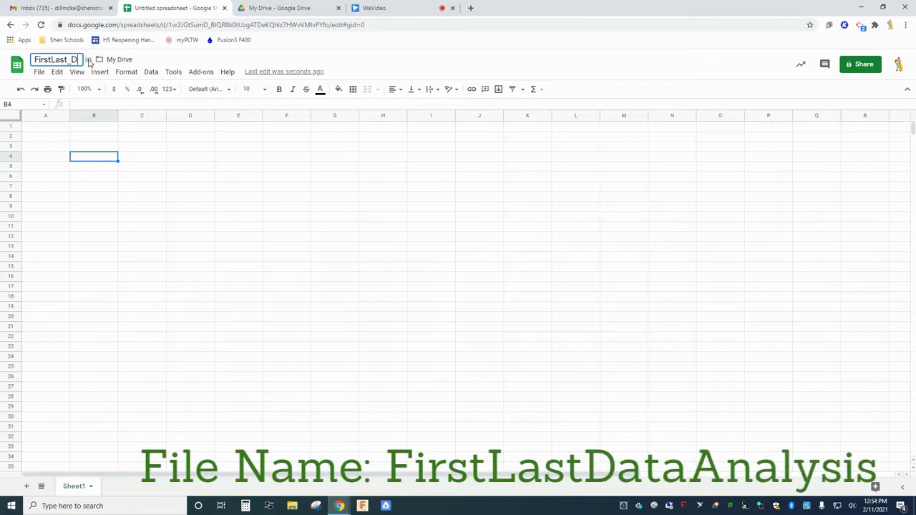
type("ataAnalysis")
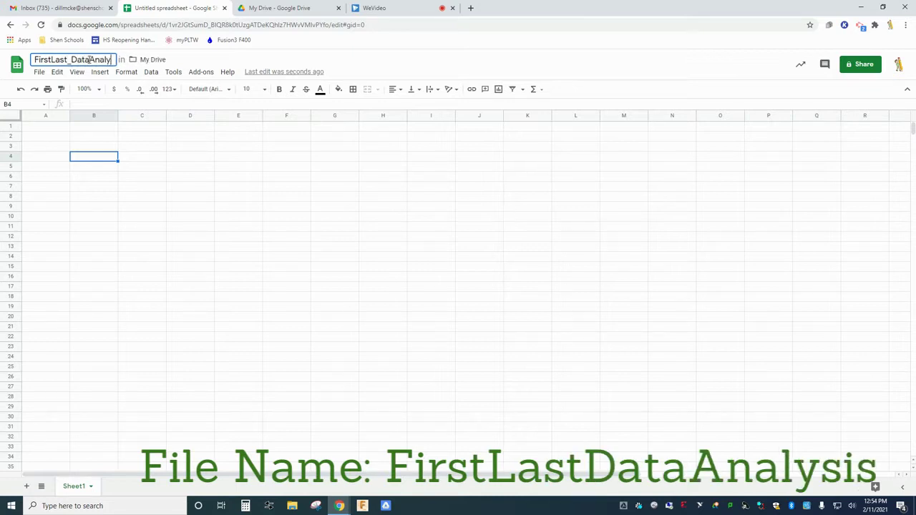
left_click(117, 183)
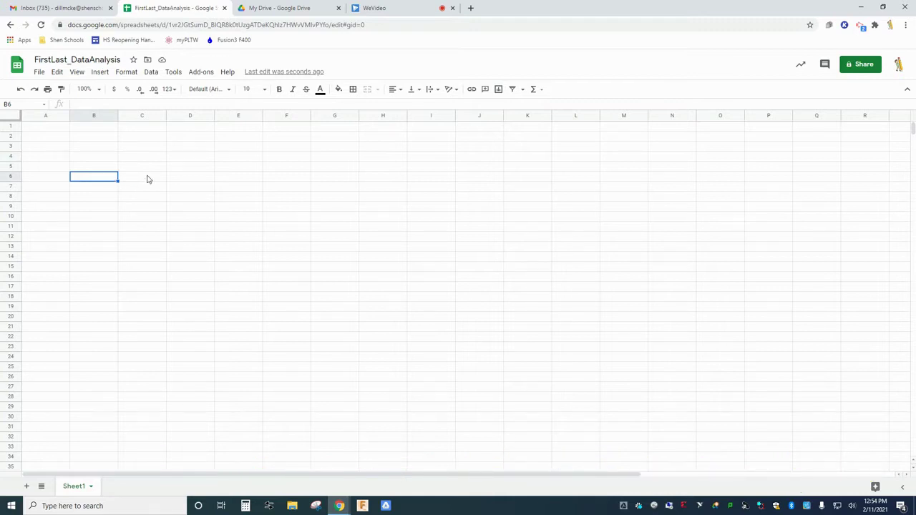
Step: Enter the author's name in A1, "Block 1A" in A2 and "Data Analysis" in A3, leaving row 4 blank
left_click(62, 130)
type("Mr. Dillman")
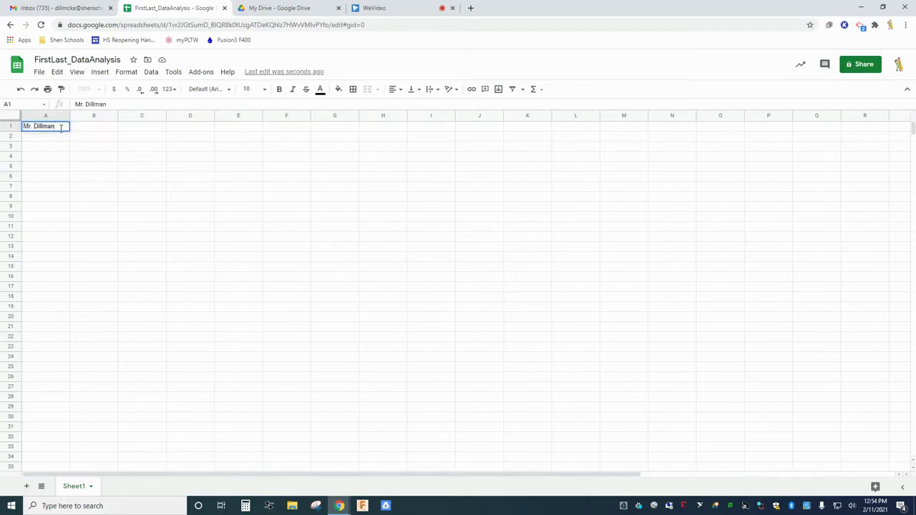
key("Return")
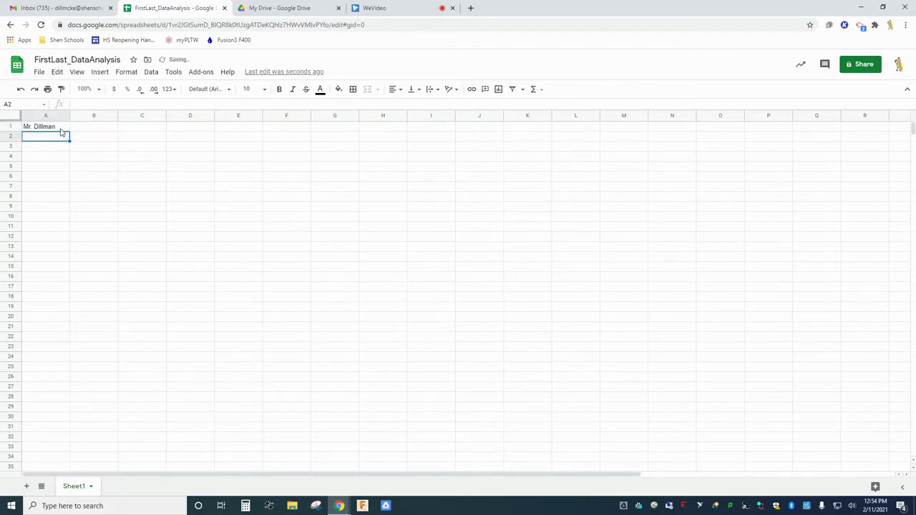
type("Block 1A")
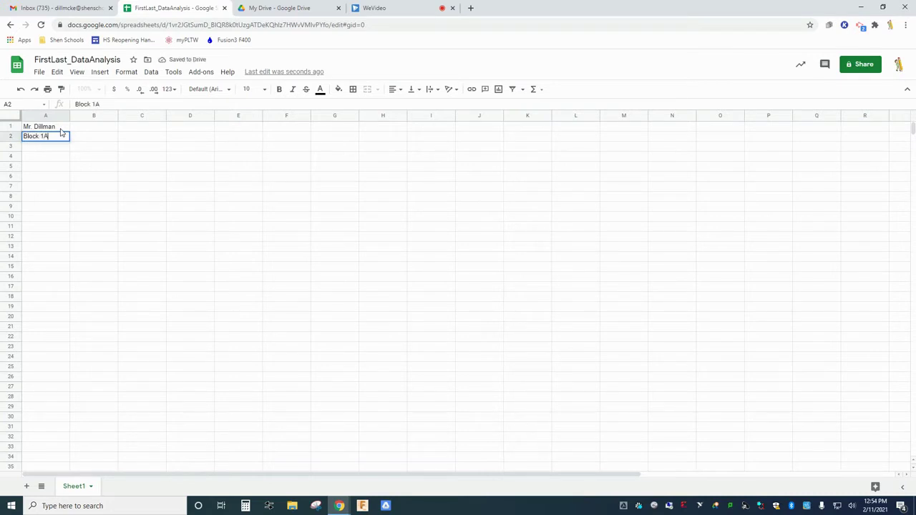
key("Return")
type("Data An")
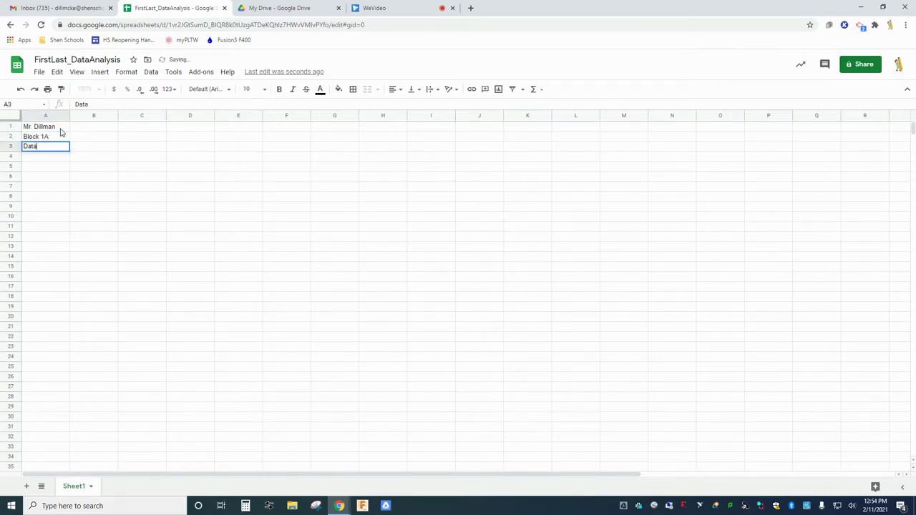
type("alysis")
key("Return")
key("Return")
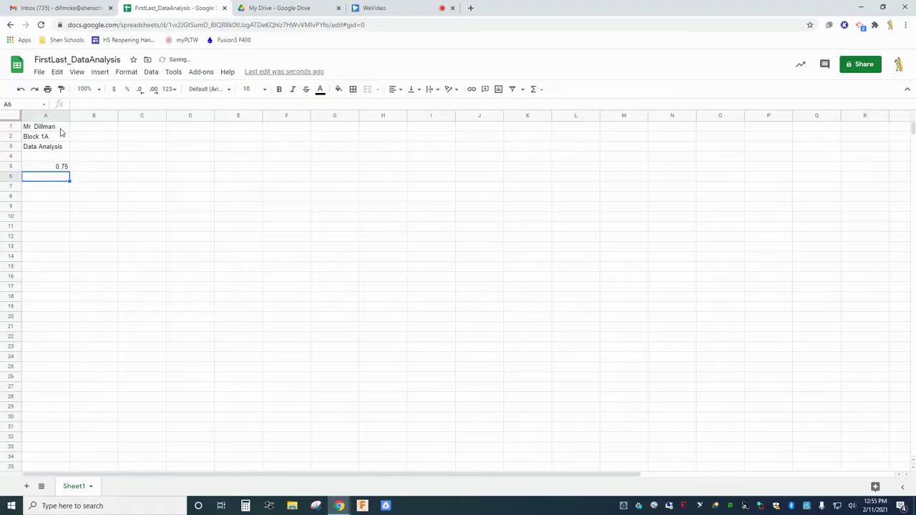
Step: Fill A5:A27 with 0.75, 0.751, 0.756, 0.749, 0.748, 0.744, 0.746, 0.751, 0.753, 0.755, 0.759, 0.761, 0.755, 0.753, 0.751, 0.75, 0.752, 0.75, 0.748, 0.749, 0.75, 0.752, 0.75
key("Return")
type(".751")
key("Return")
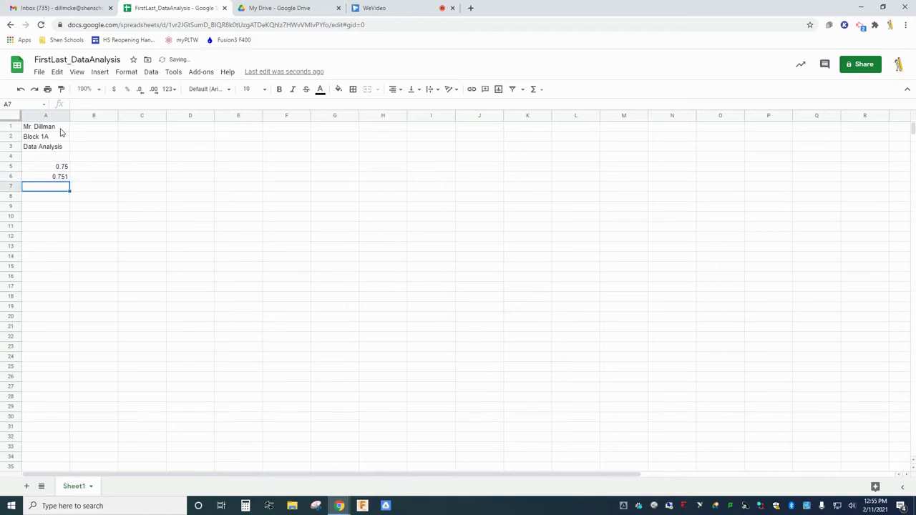
key("Return")
type(".75")
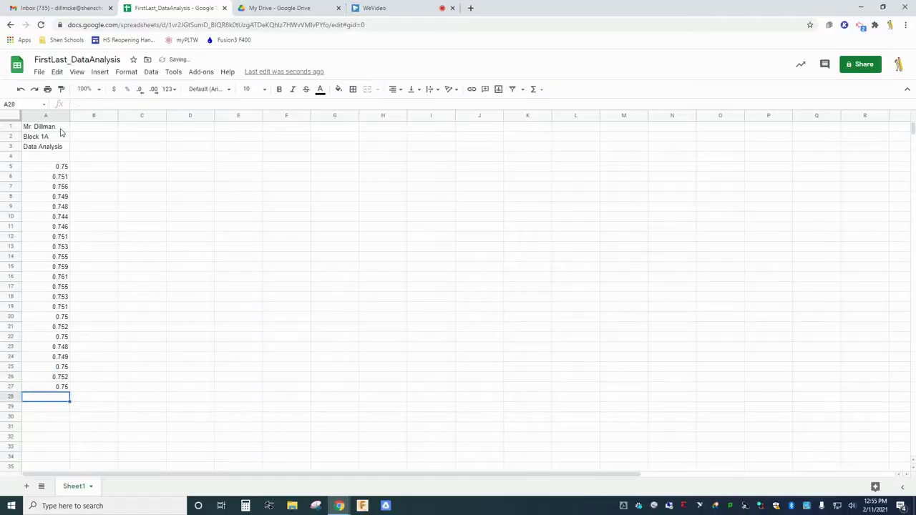
Step: Complete the measurement column by entering 0.751, 0.753, 0.747 and 0.748 in cells A28 to A31
type("0.751")
key("Return")
type("0.753")
key("Return")
type("0.747")
key("Return")
type("0.748")
key("Return")
Step: Format the 0.75 values in cells A5, A20, A22, A25 and A27 to display three decimal places
left_click(63, 166)
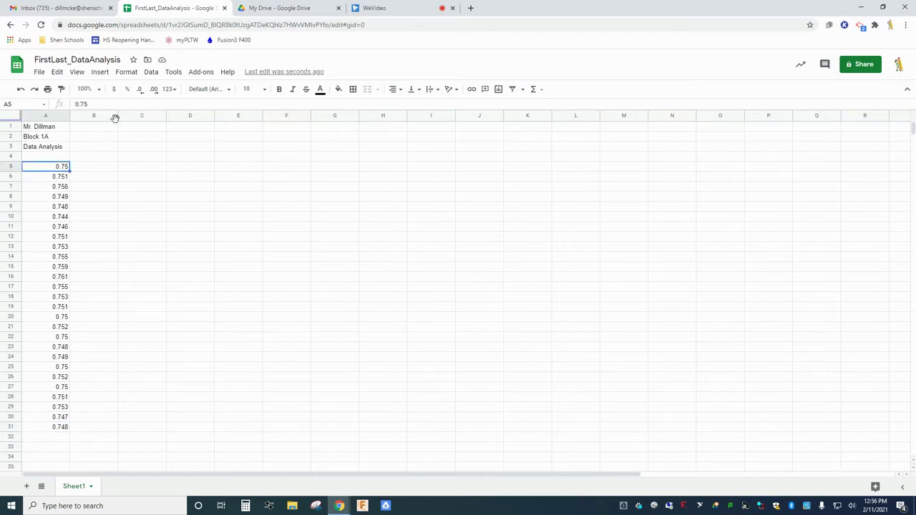
left_click(154, 90)
left_click(61, 317)
left_click(155, 90)
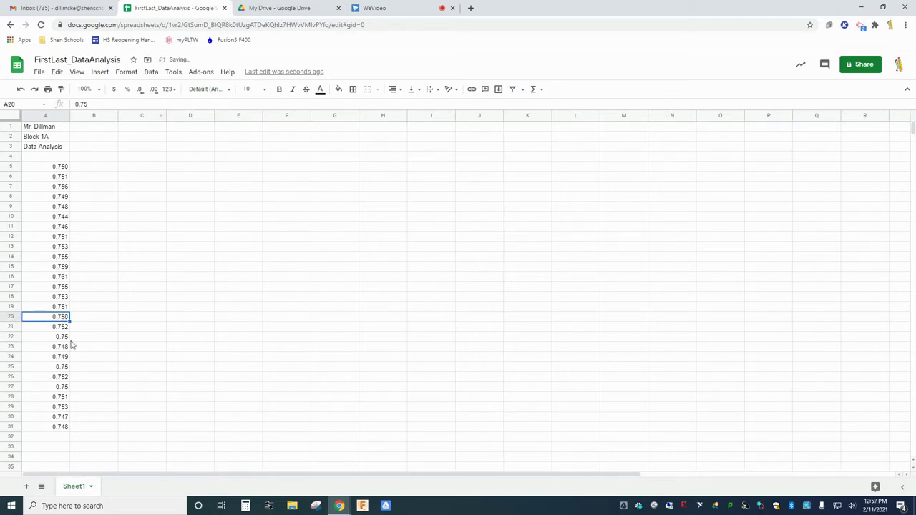
left_click(60, 338)
left_click(155, 90)
left_click(61, 367)
left_click(154, 90)
left_click(61, 387)
left_click(155, 90)
left_click(108, 217)
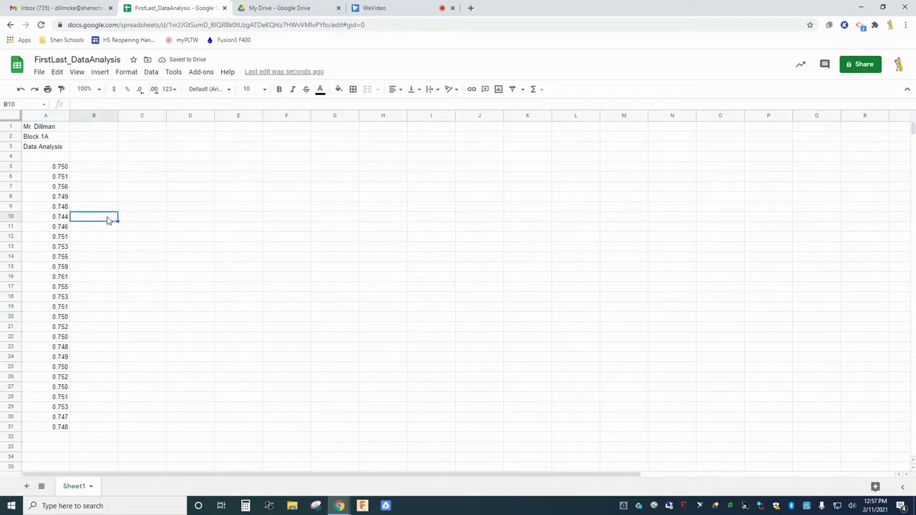
Step: Enter the labels Mean, Median and Mode in cells C5, C6 and C7
left_click(130, 172)
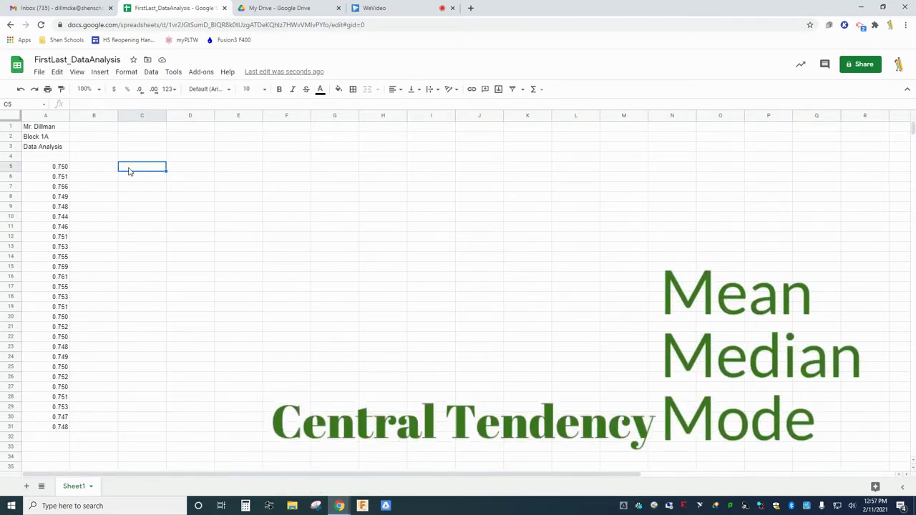
type("Mean")
key("Return")
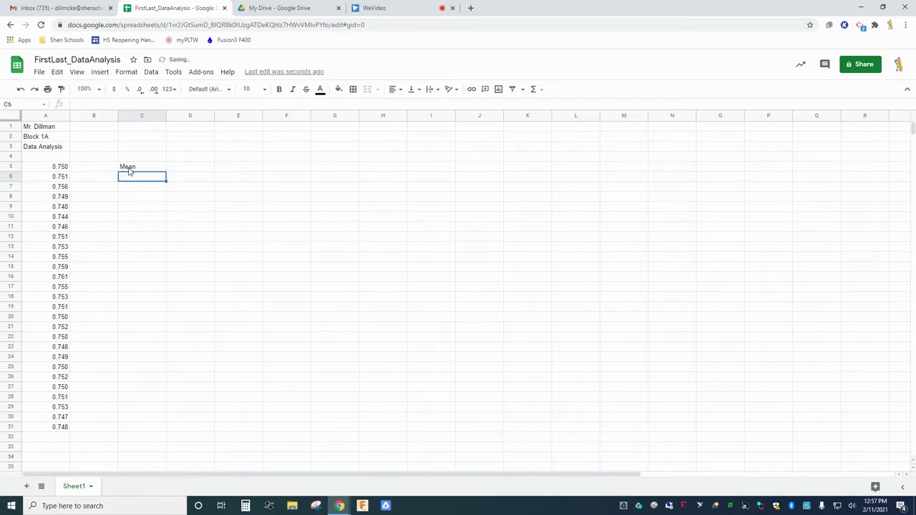
type("Median")
key("Return")
type("Mode")
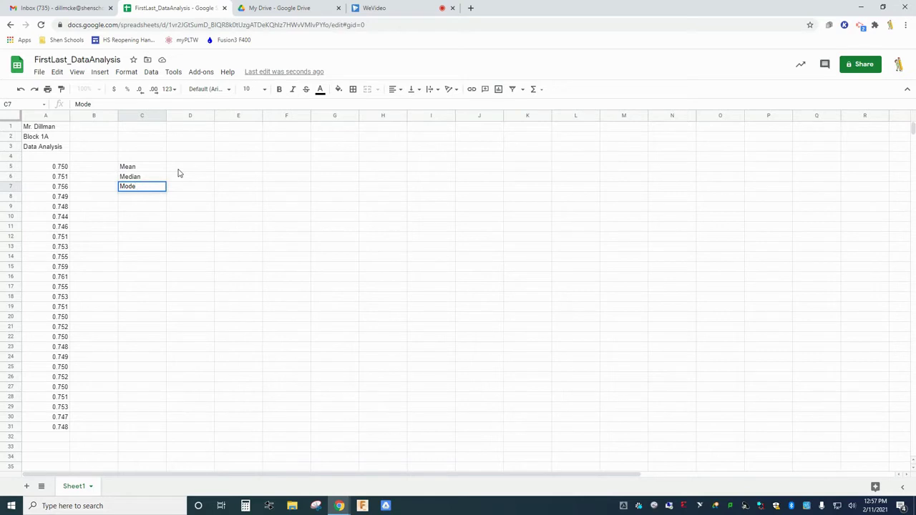
Step: Browse the function lists for cell D5, examining the All, Engineering and Statistical categories
left_click(179, 171)
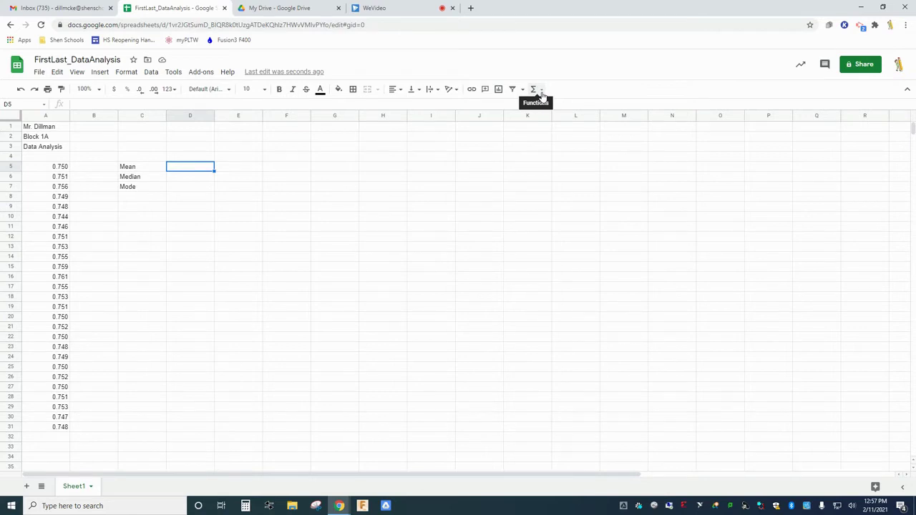
left_click(542, 92)
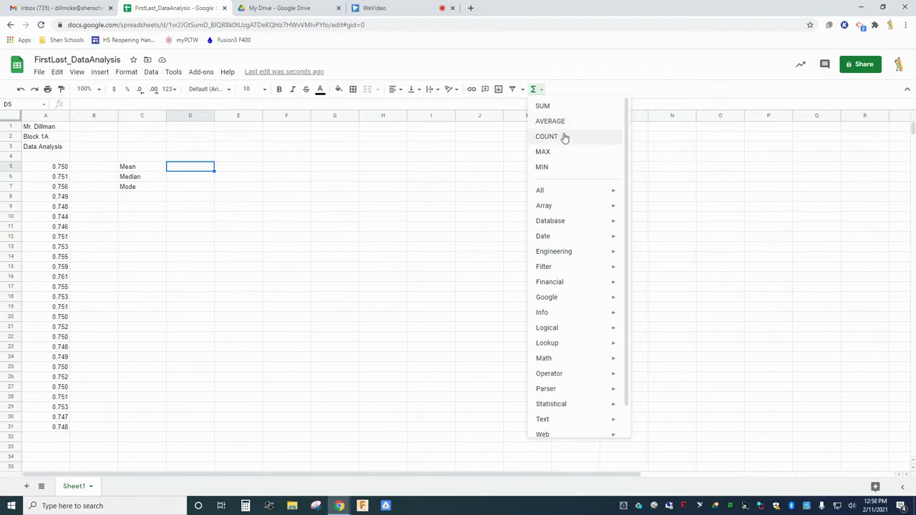
mouse_move(574, 193)
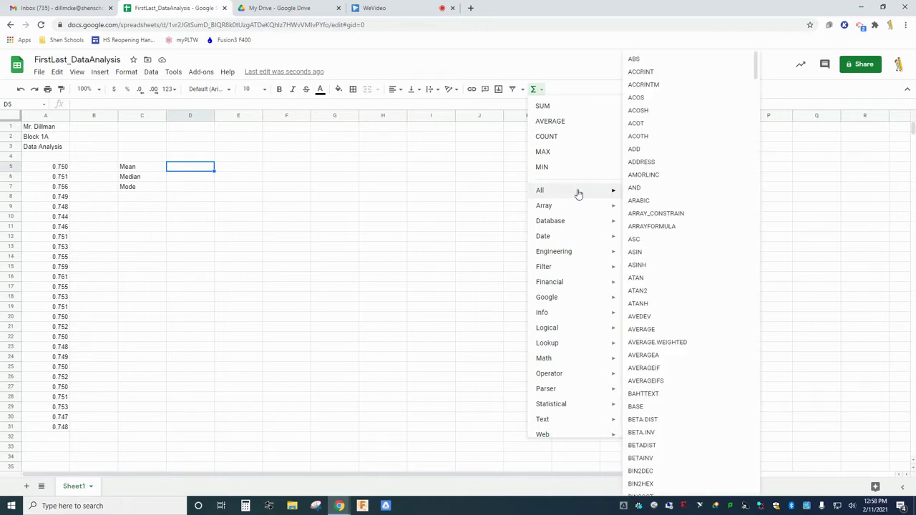
scroll(673, 195, "down", 5)
scroll(681, 194, "down", 15)
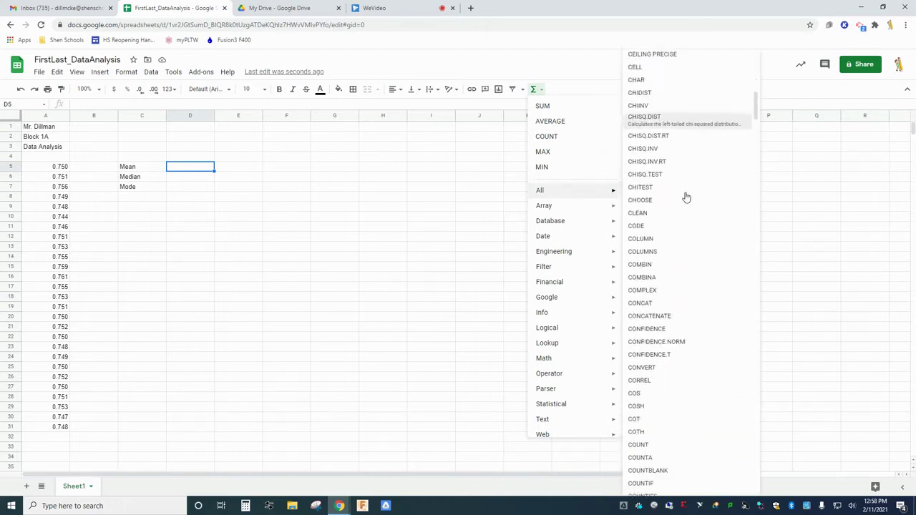
scroll(687, 193, "down", 18)
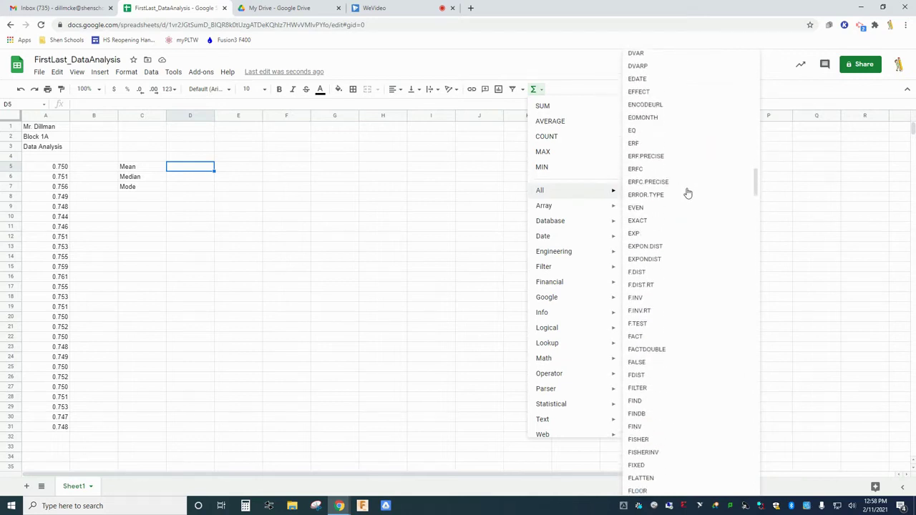
scroll(687, 193, "down", 8)
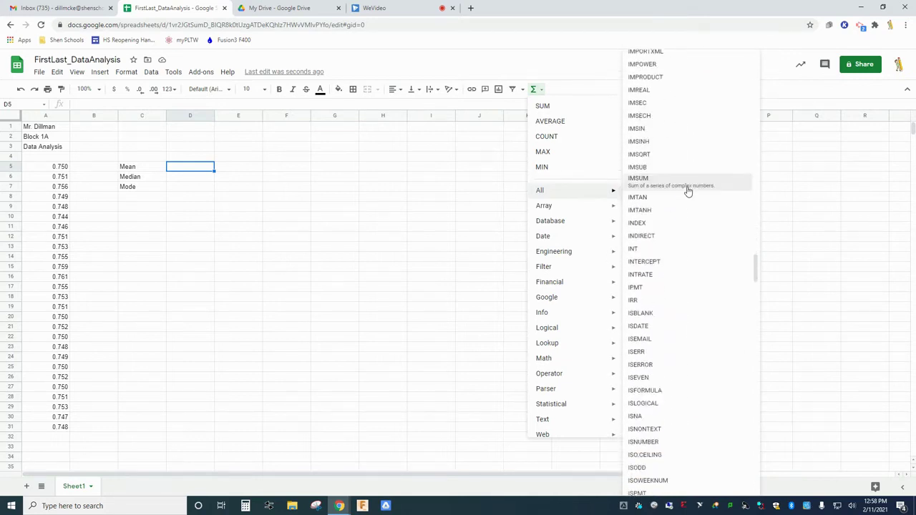
mouse_move(578, 251)
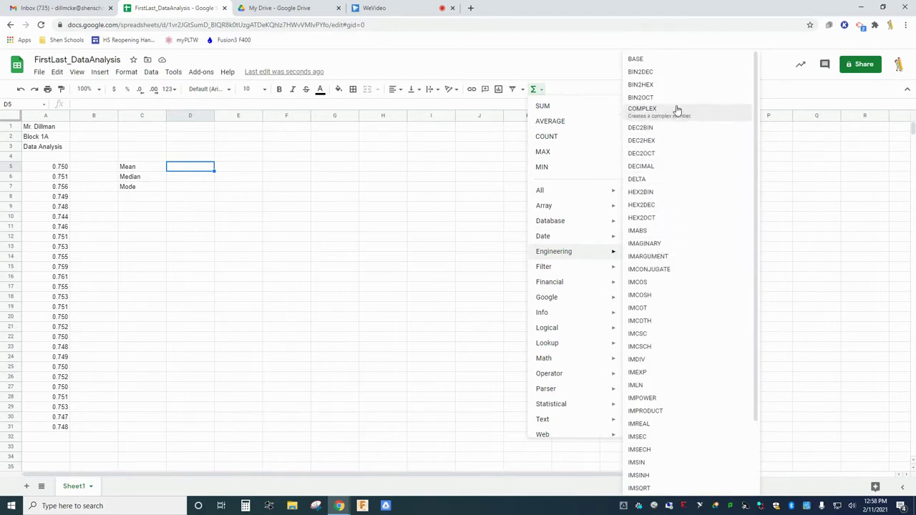
scroll(675, 247, "down", 2)
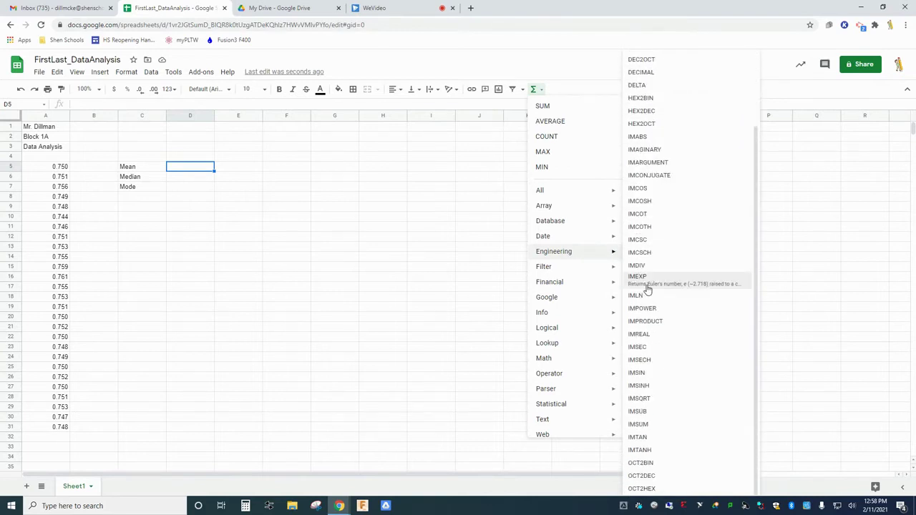
mouse_move(585, 406)
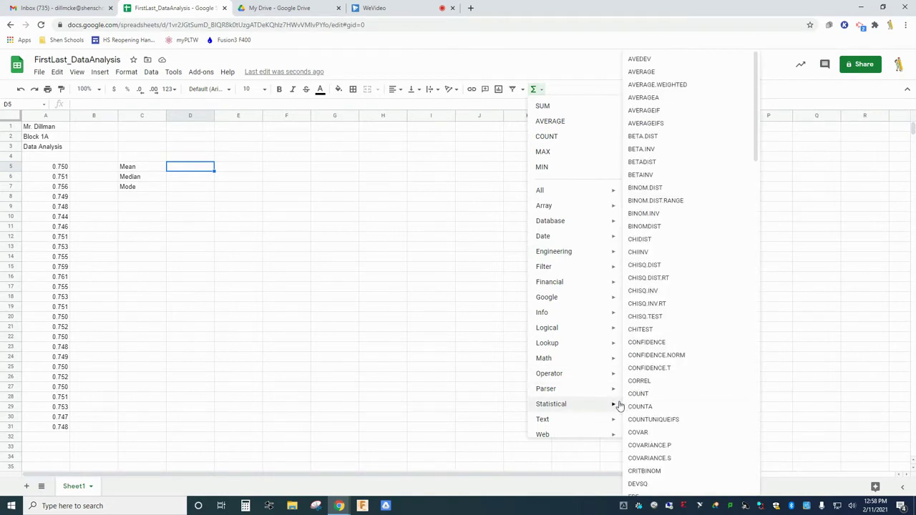
scroll(675, 357, "down", 4)
scroll(676, 355, "down", 15)
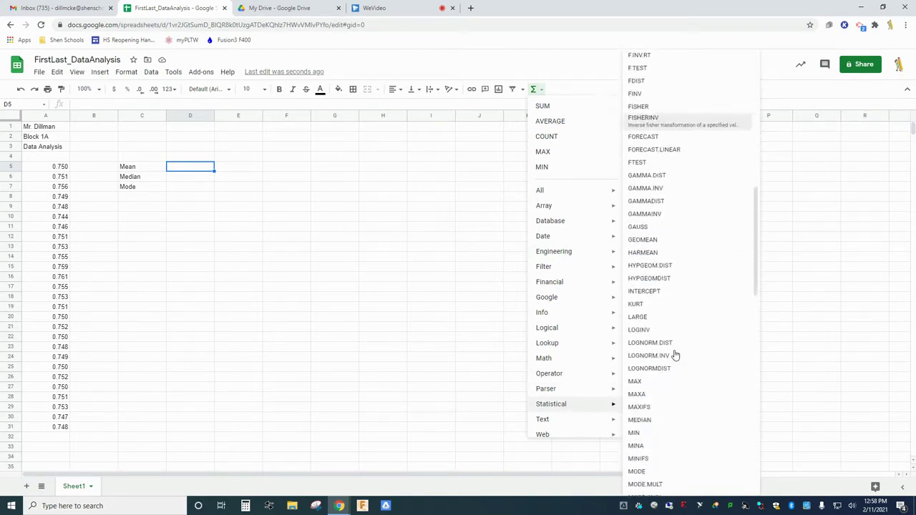
scroll(679, 354, "down", 5)
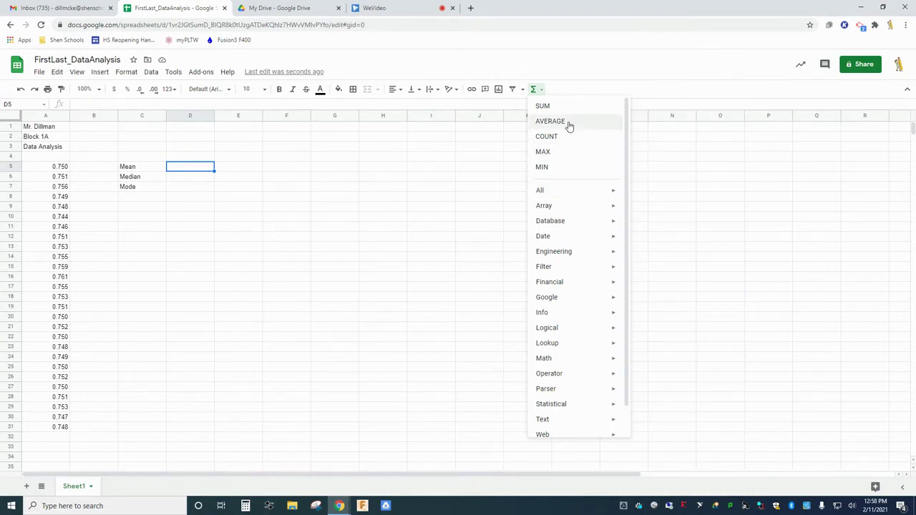
mouse_move(601, 189)
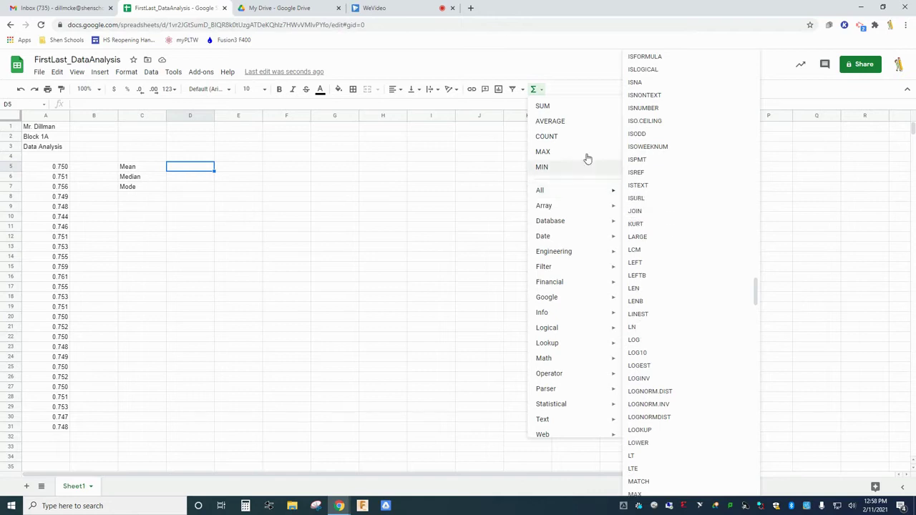
Step: Calculate the mean of A5:A31 in cell D5 with the AVERAGE function and display it with four decimal places
left_click(560, 123)
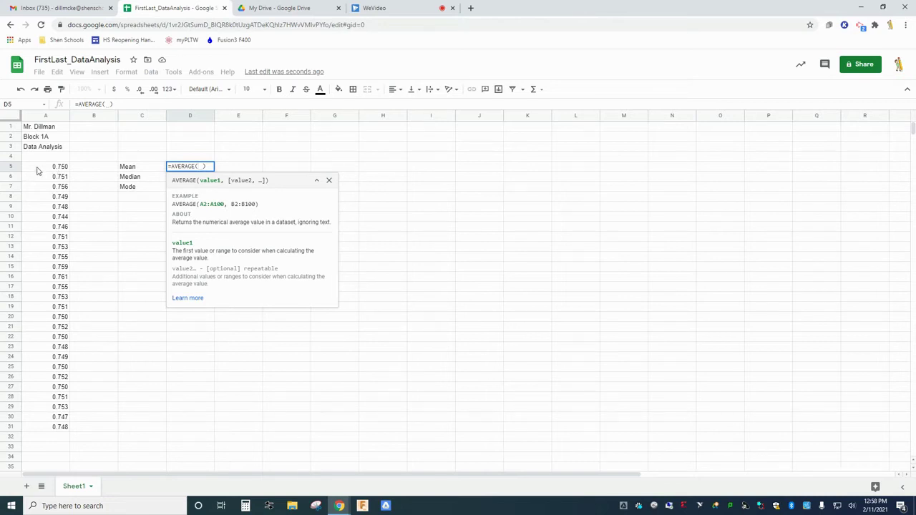
left_click_drag(38, 170, 42, 429)
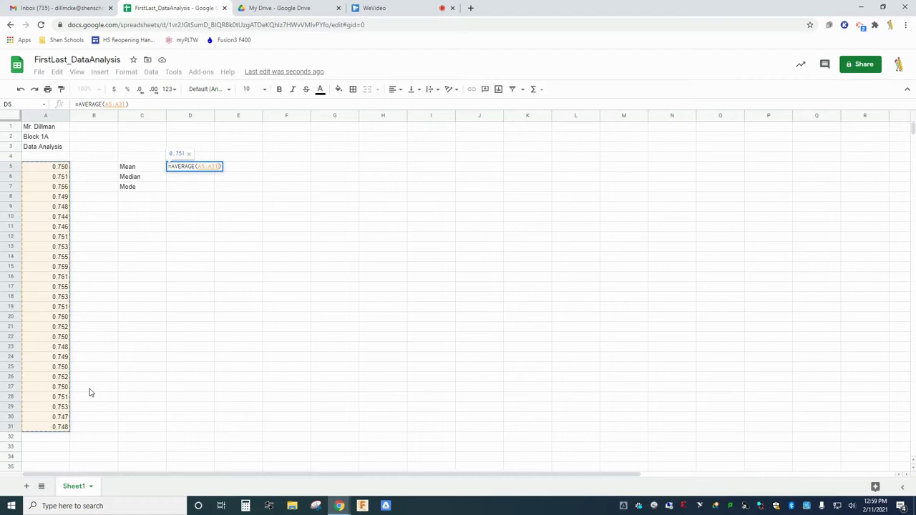
key("Return")
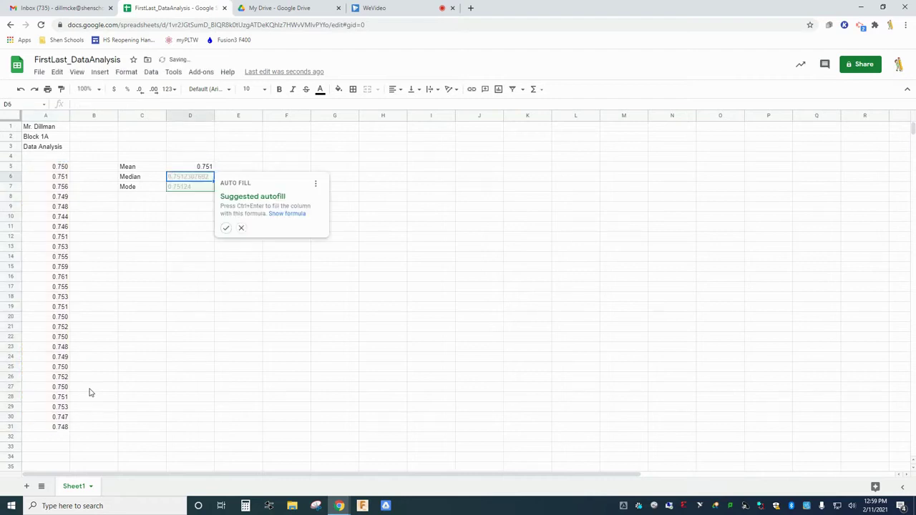
left_click(242, 227)
left_click(208, 170)
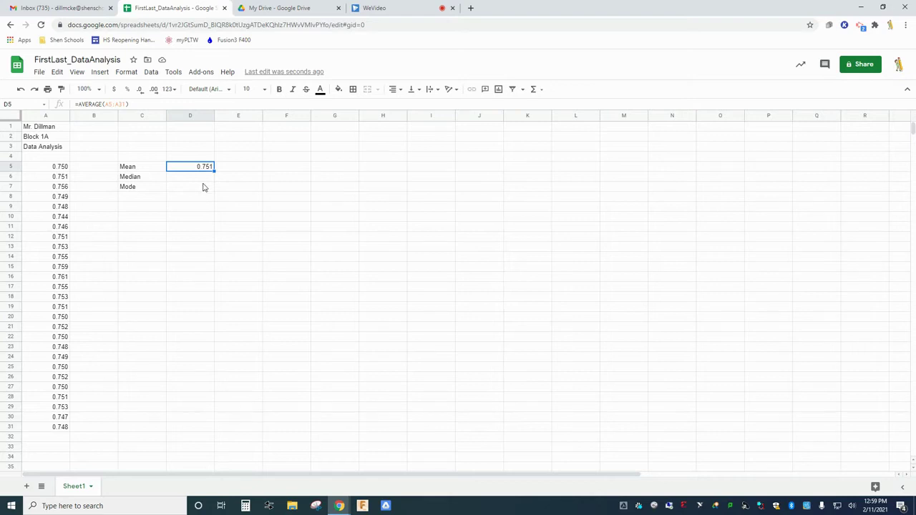
left_click(154, 93)
Step: Calculate the median of A5:A31 in cell D6 with the MEDIAN function
left_click(193, 180)
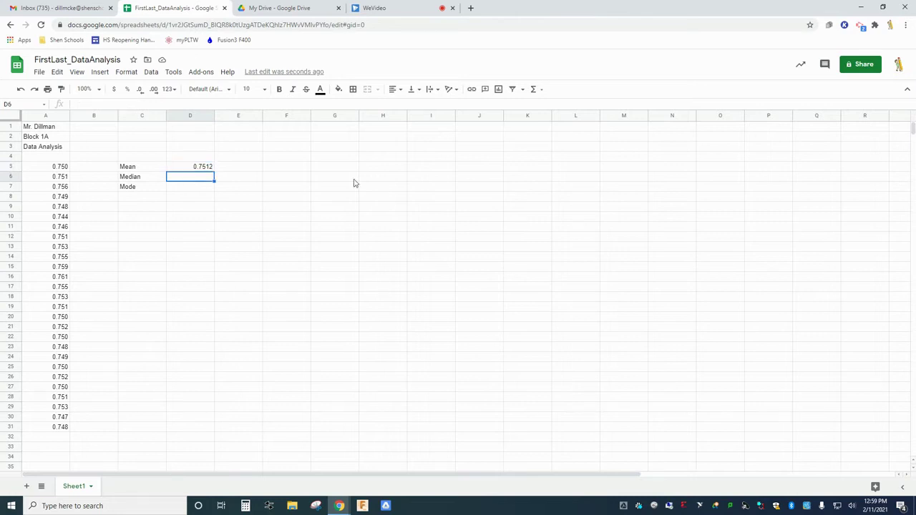
left_click(538, 92)
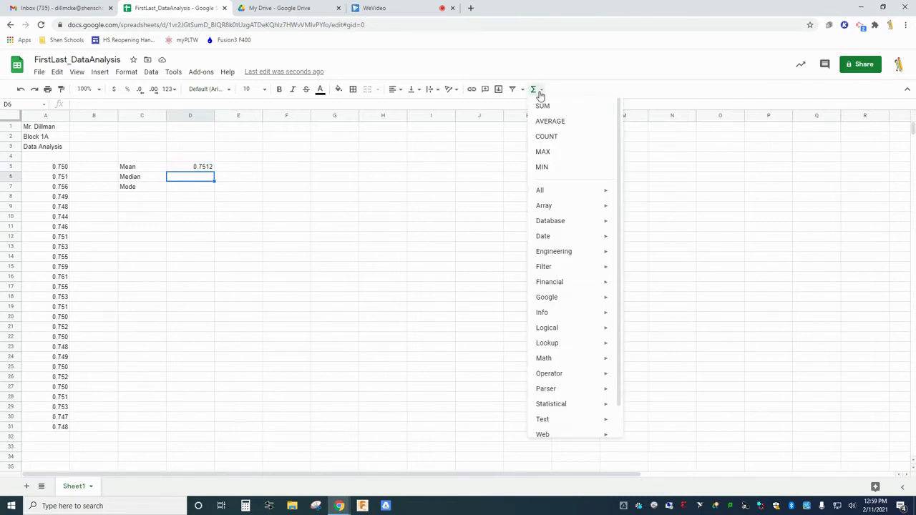
left_click(540, 93)
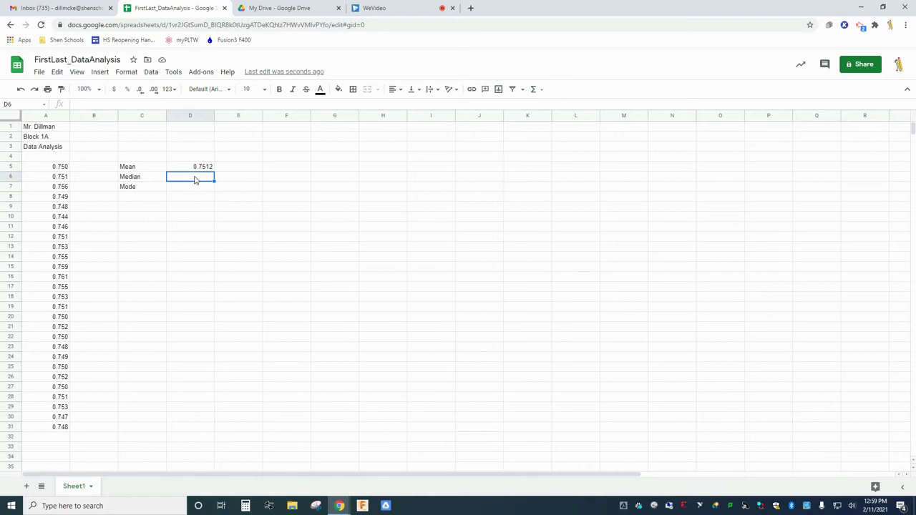
type("=Med")
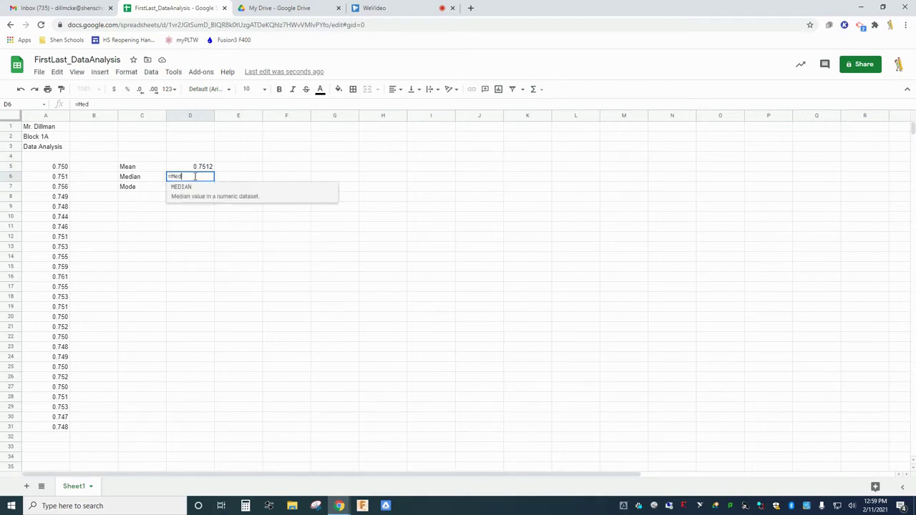
left_click(194, 191)
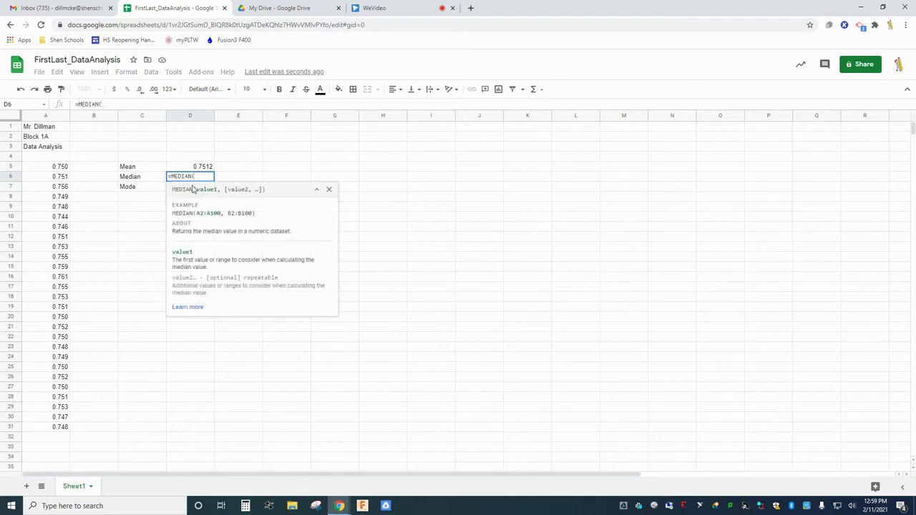
left_click_drag(65, 167, 77, 431)
key("Return")
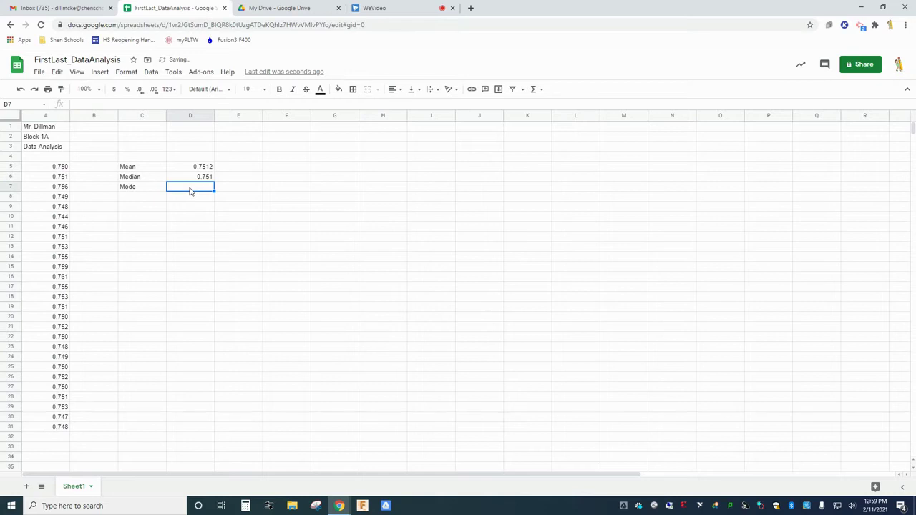
Step: Calculate the mode of A5:A31 in cell D7 with the MODE.MULT function
type("=Mo")
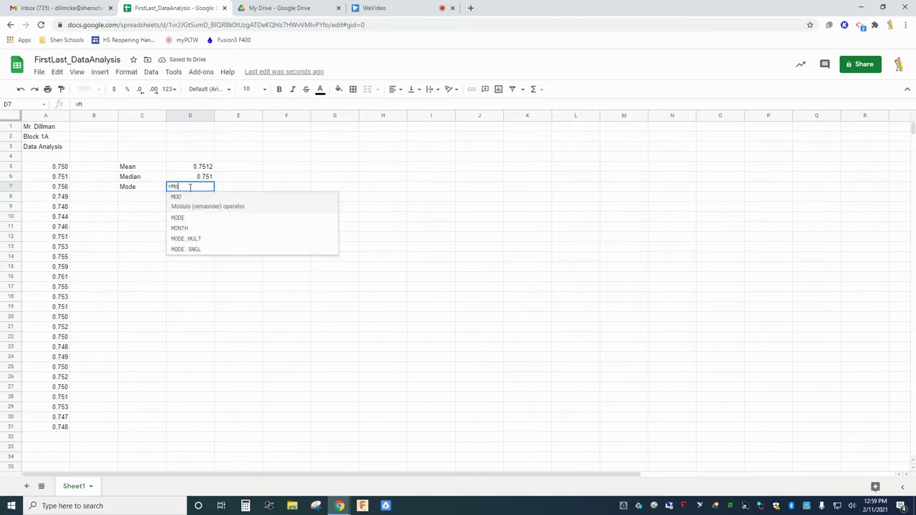
type("de")
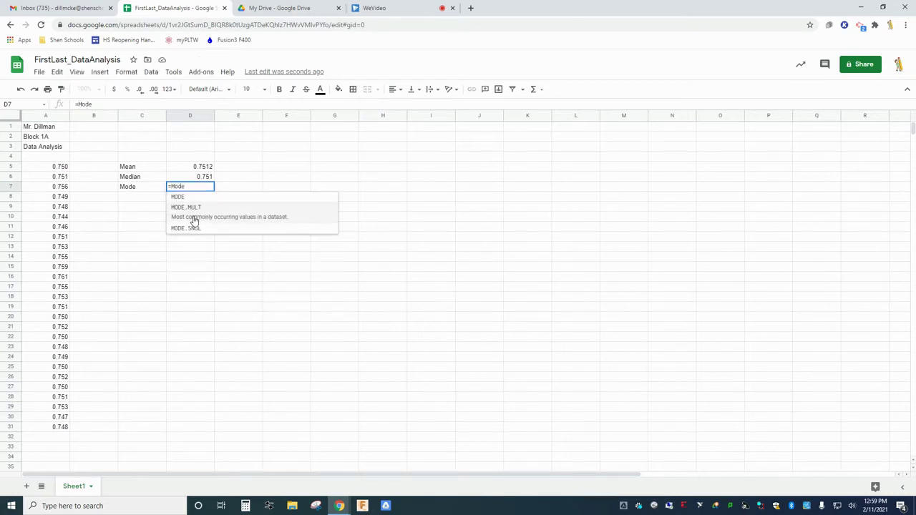
left_click(193, 215)
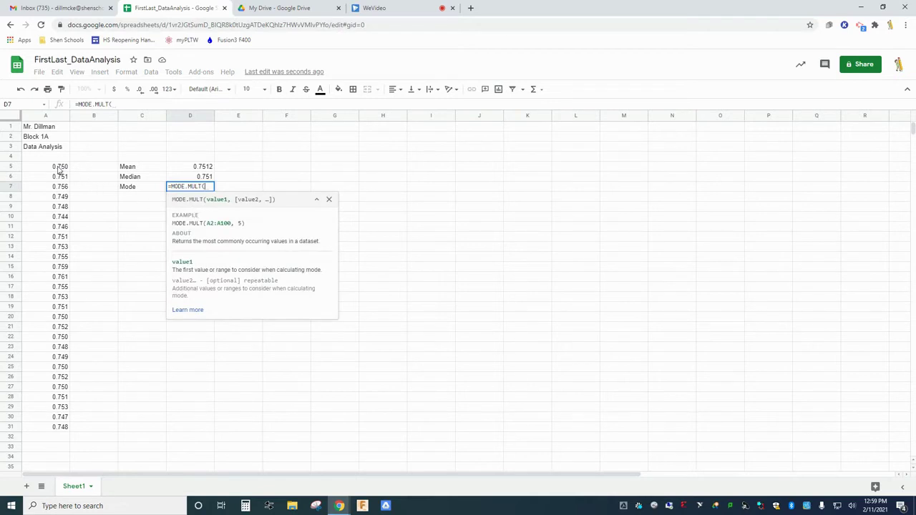
left_click_drag(62, 170, 62, 428)
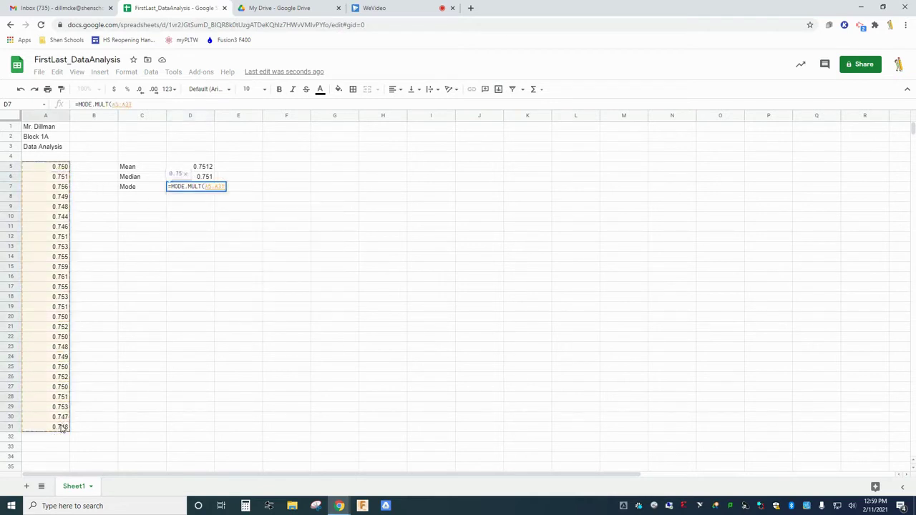
type(")")
key("Return")
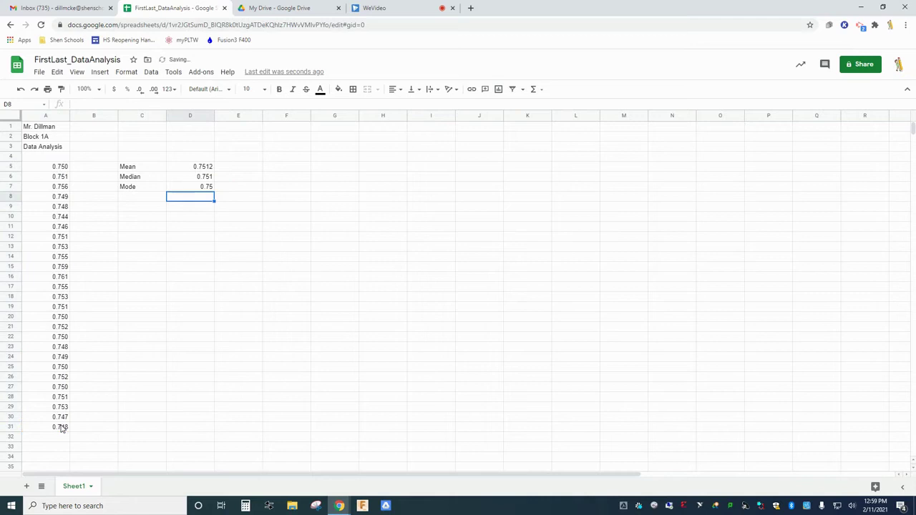
Step: Format the mode result in cell D7 to display three decimal places
left_click(190, 180)
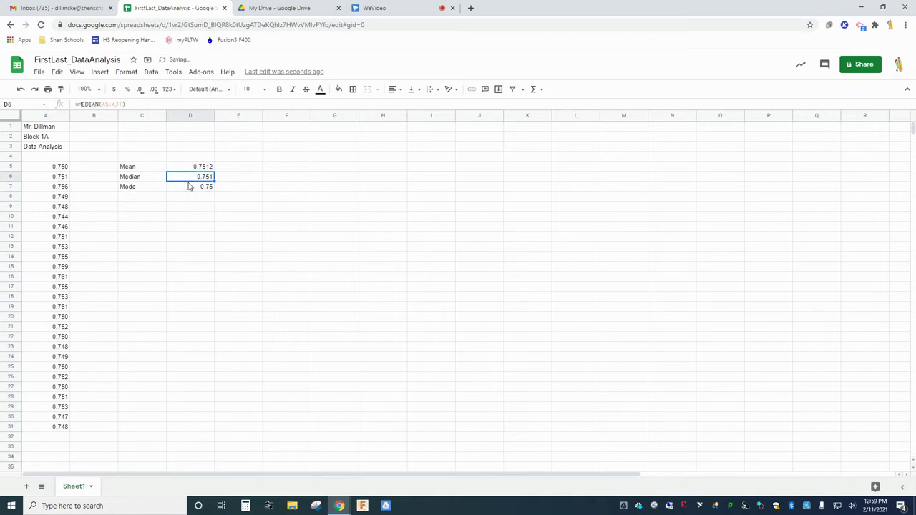
left_click(185, 189)
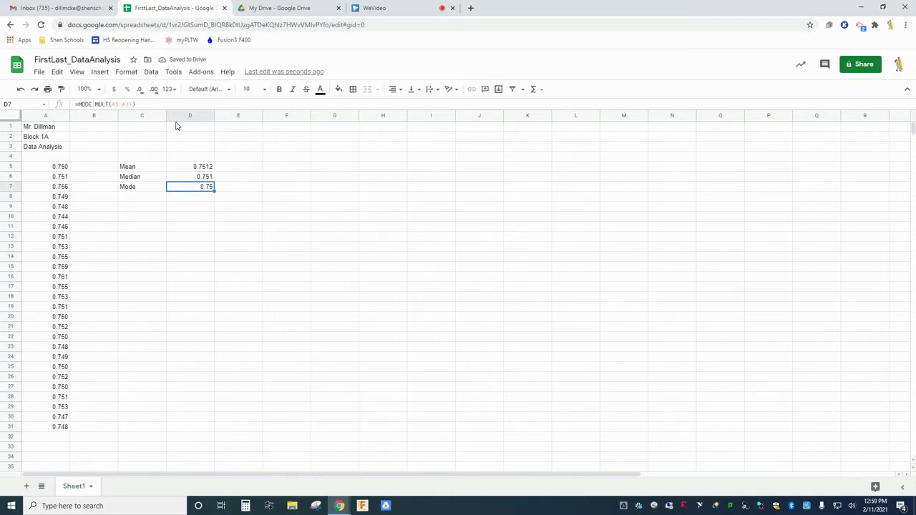
left_click(153, 90)
left_click(190, 199)
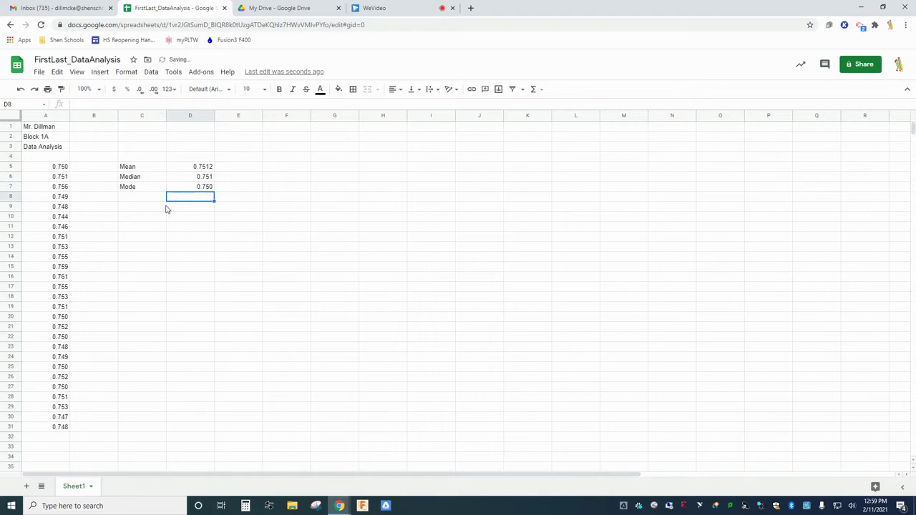
Step: Enter the labels Range and Std. Deviation in cells C9 and C10
left_click(156, 210)
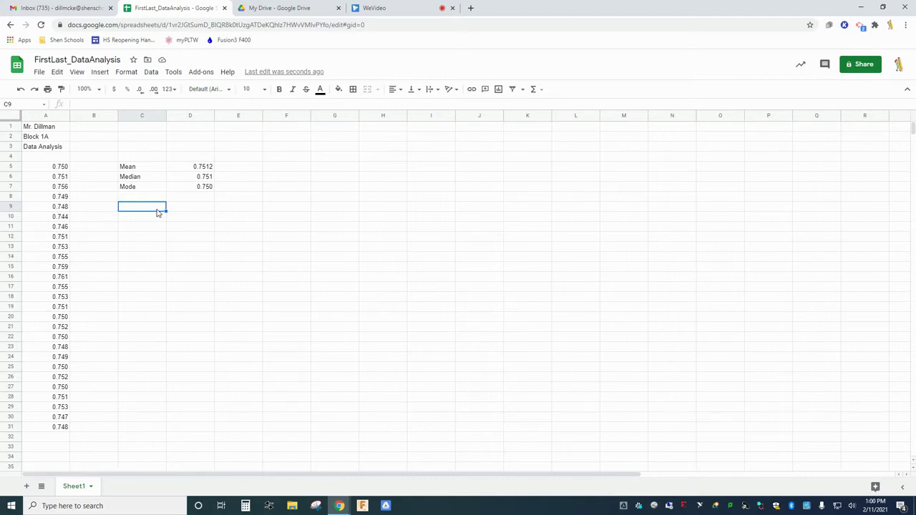
type("Range")
key("Return")
type("Std")
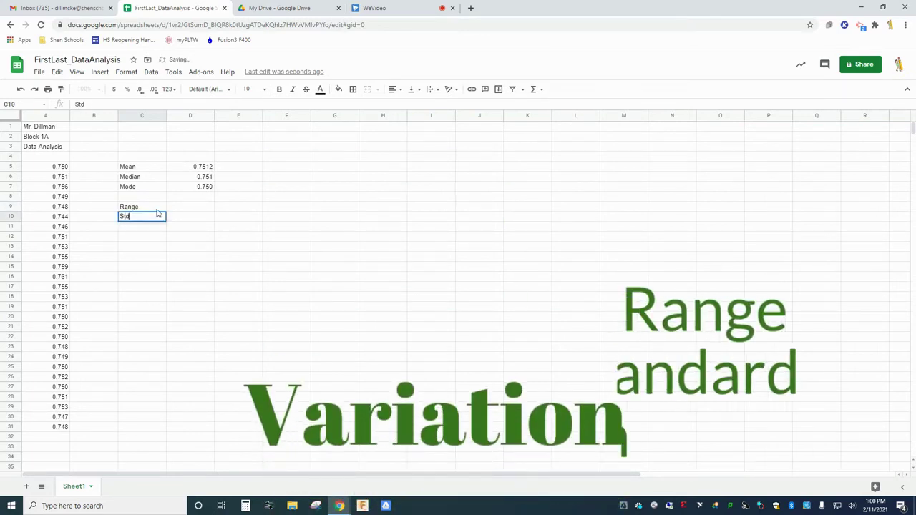
type(". Deviatio")
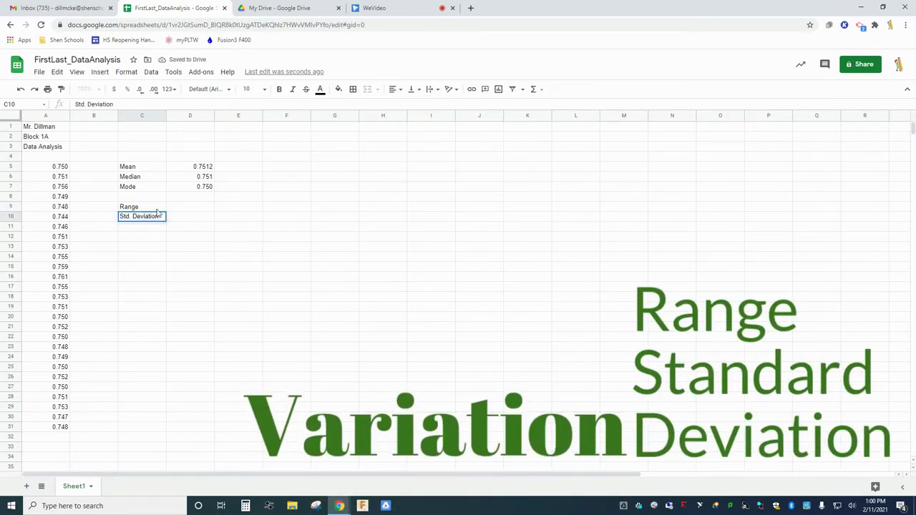
type("n")
left_click(158, 210)
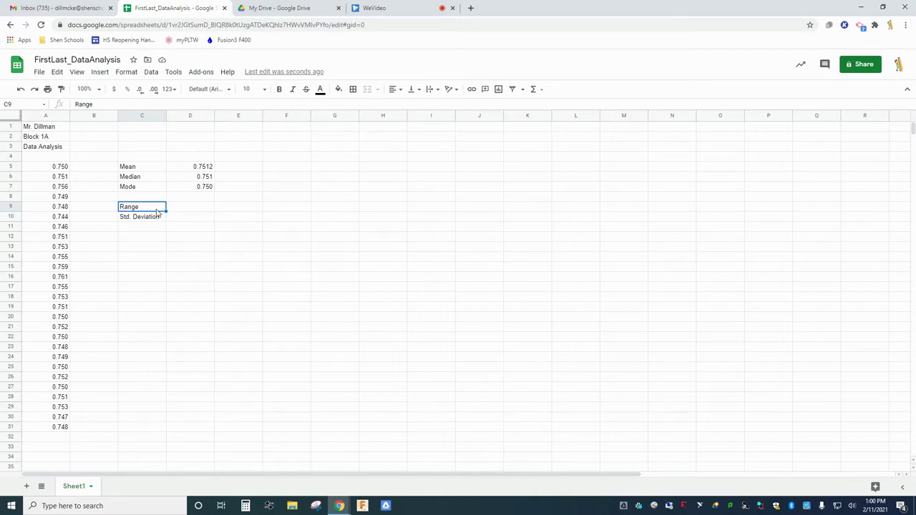
key("Right")
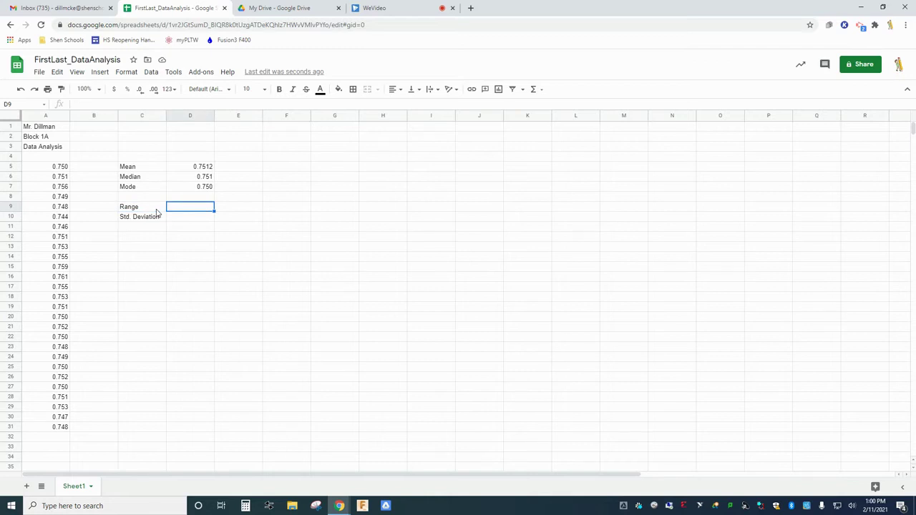
left_click(538, 90)
mouse_move(579, 197)
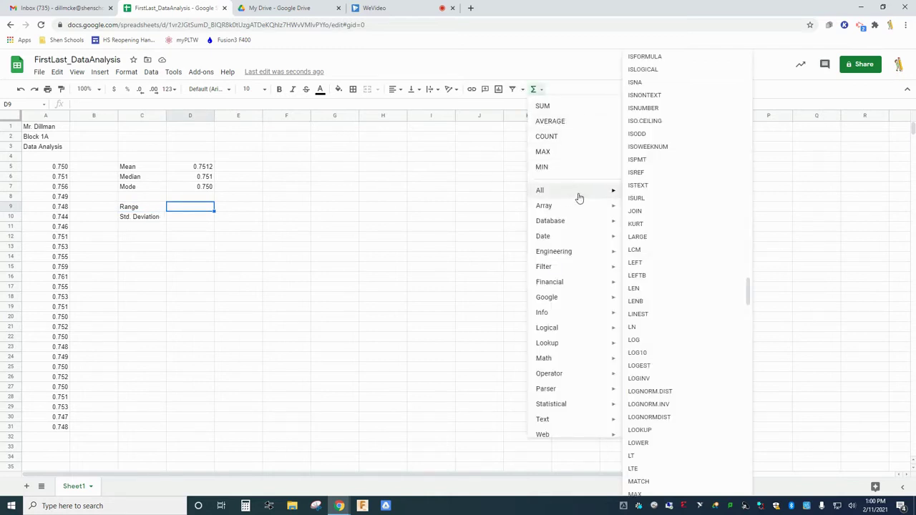
scroll(665, 239, "down", 15)
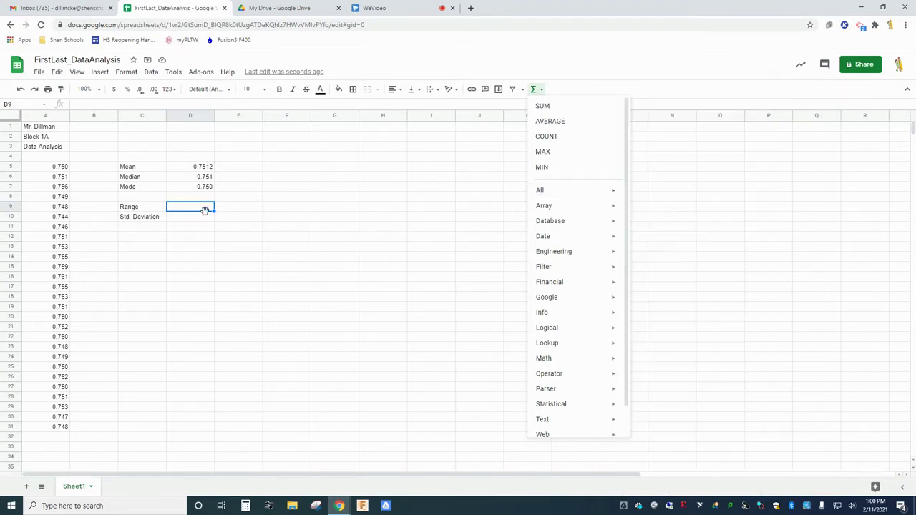
Step: Enter the labels Min and Max in cells C11 and C12
left_click(157, 228)
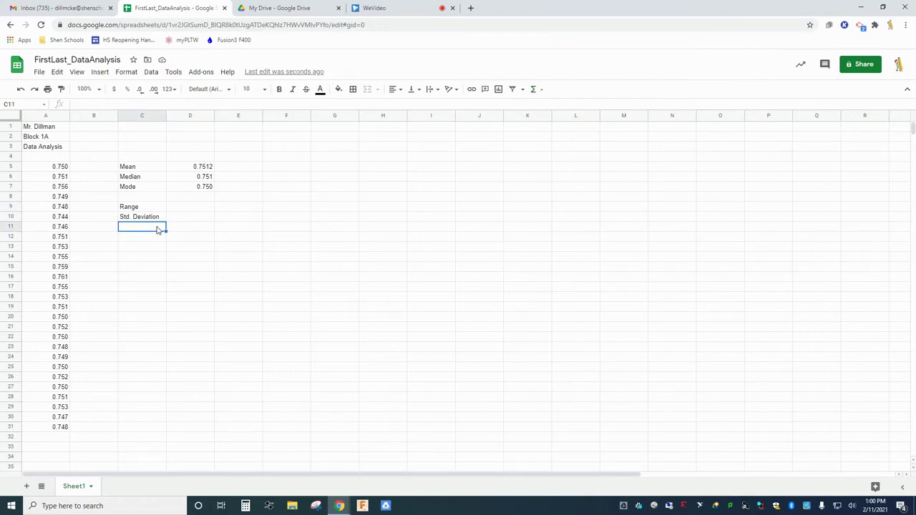
type("Min")
key("Return")
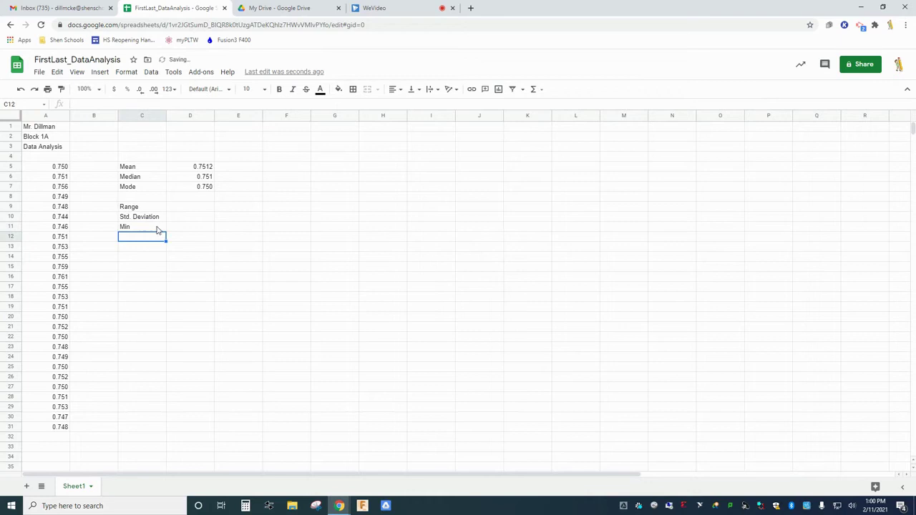
type("Max")
Step: Calculate the minimum of A5:A31 in cell D11 with the MIN function
left_click(181, 229)
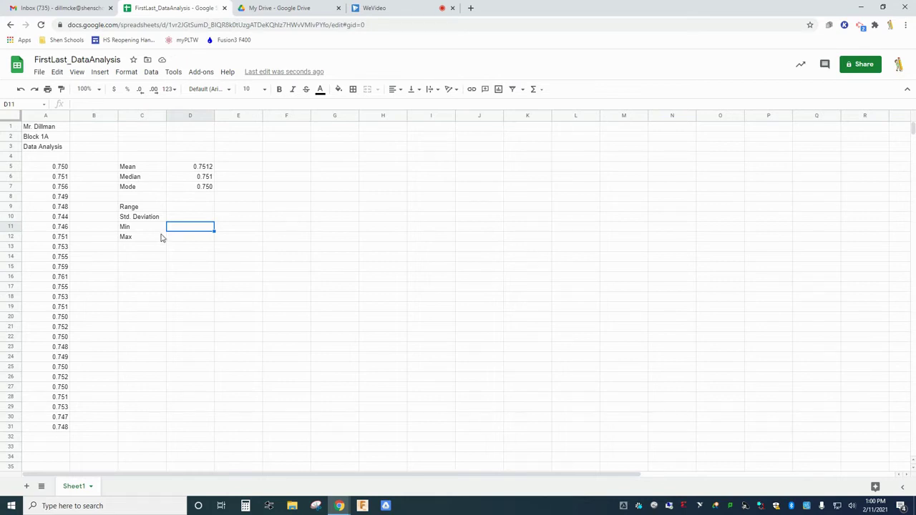
left_click(533, 90)
left_click(544, 167)
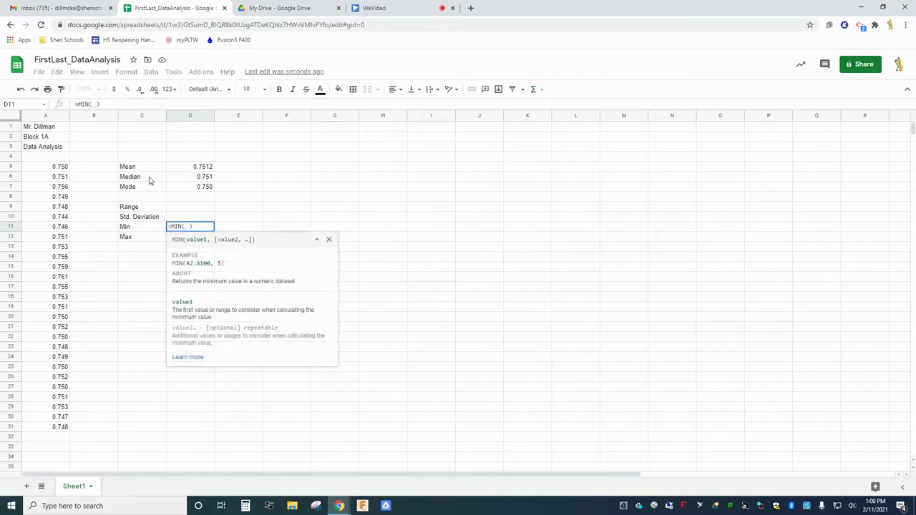
type("A5:A31")
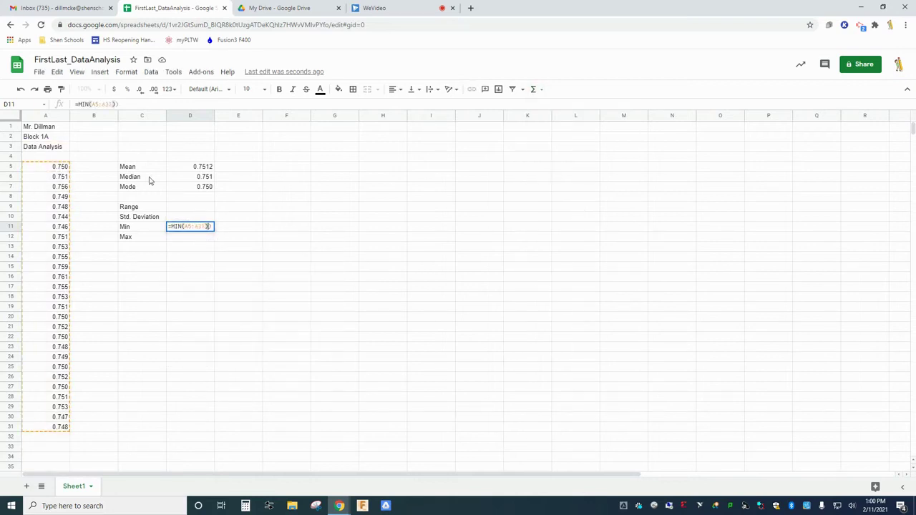
key("Return")
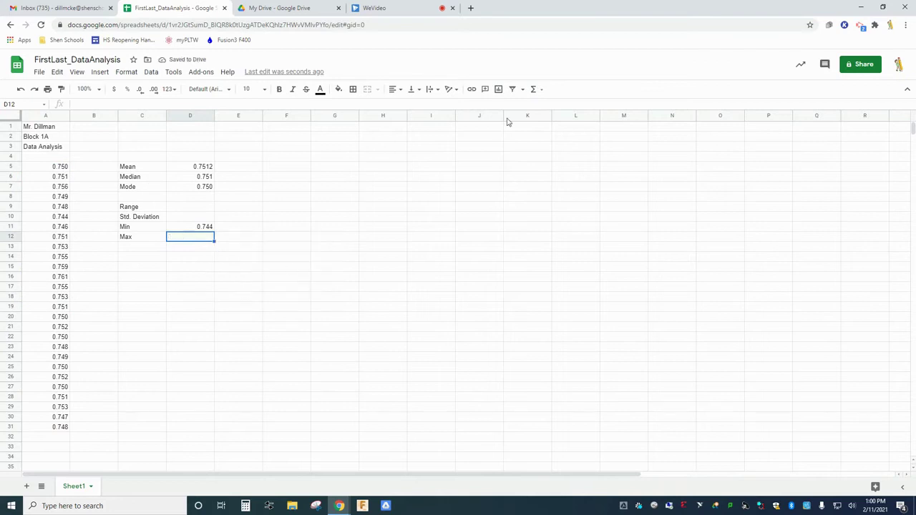
Step: Calculate the maximum of A5:A31 in cell D12 with the MAX function
left_click(533, 89)
left_click(561, 149)
left_click_drag(61, 168, 62, 427)
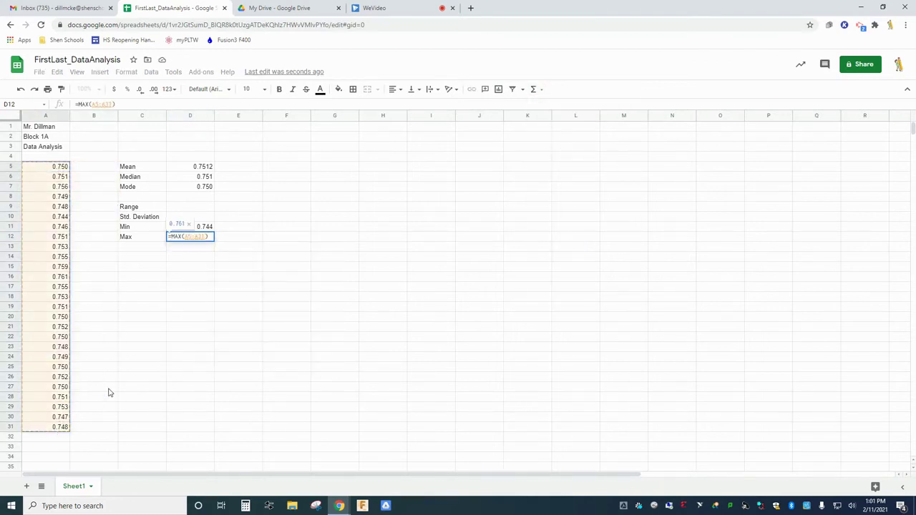
key("Return")
Step: Calculate the range in cell D9 with the formula =D12-D11 and check its cell references
left_click(174, 209)
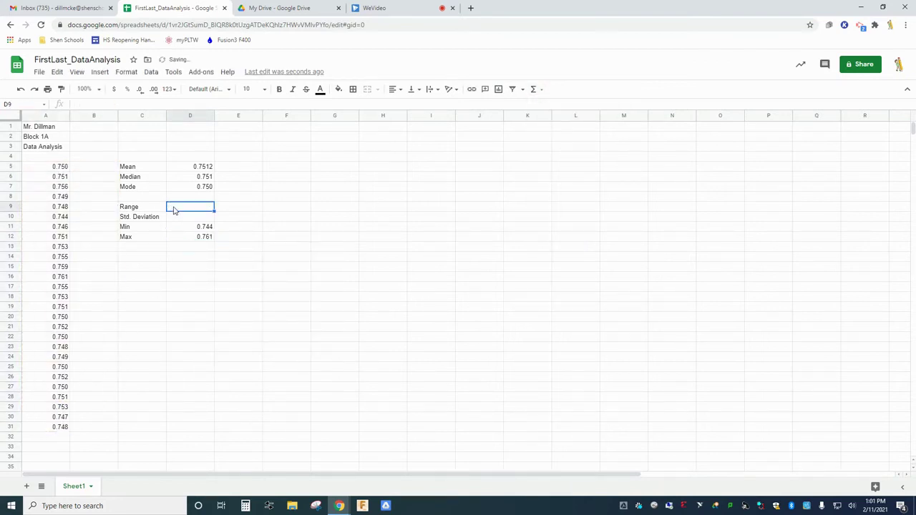
type("=")
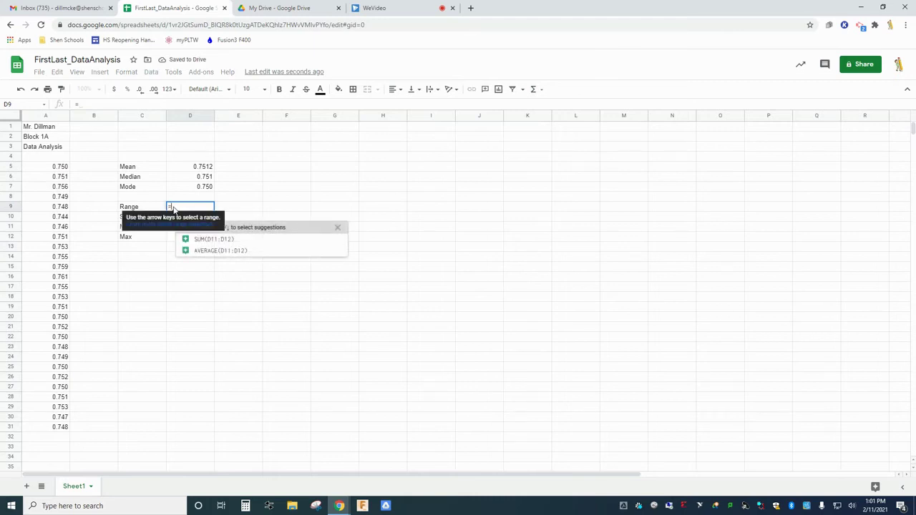
type("D1")
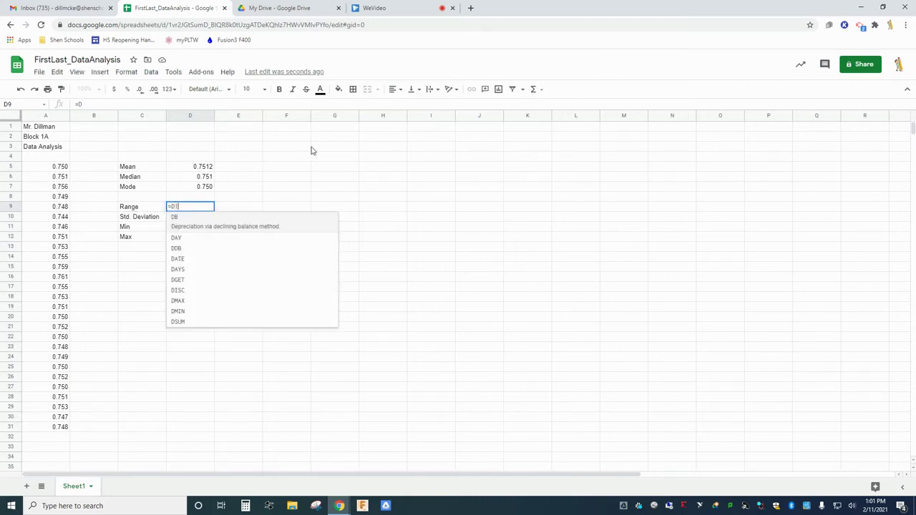
type("2-D11")
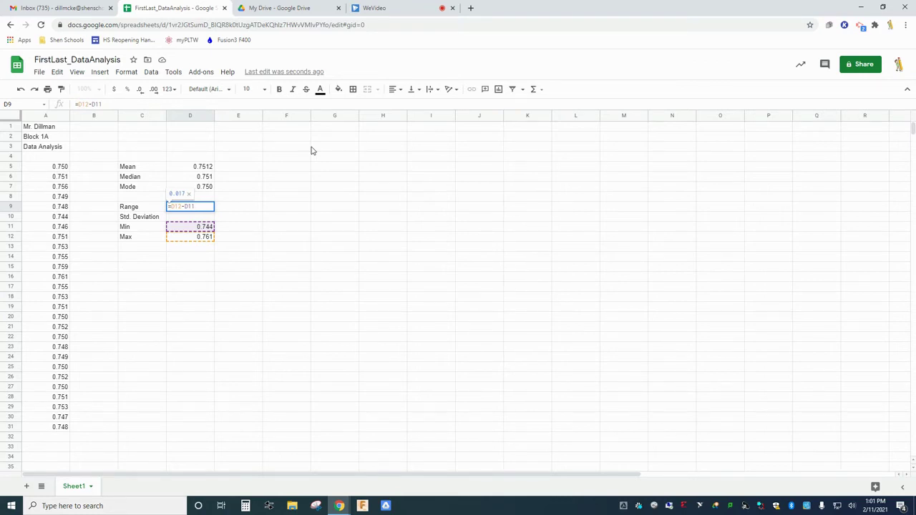
key("Return")
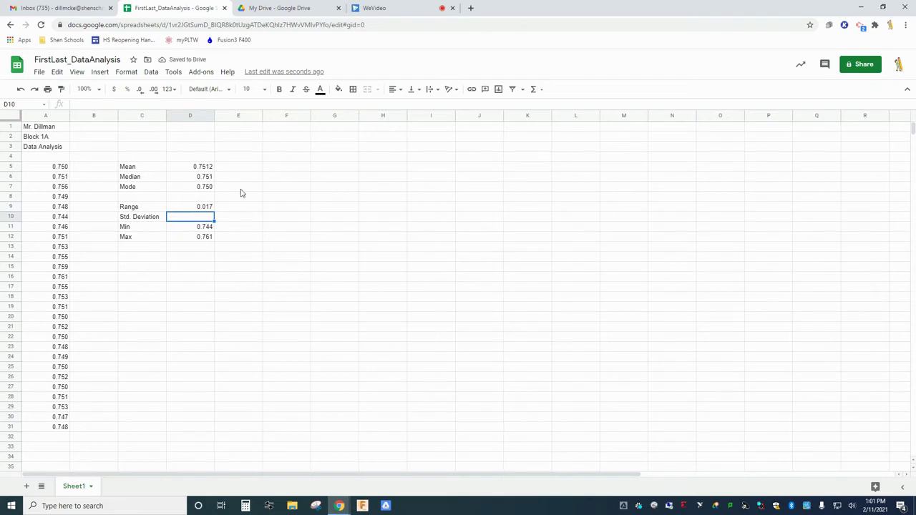
left_click(198, 209)
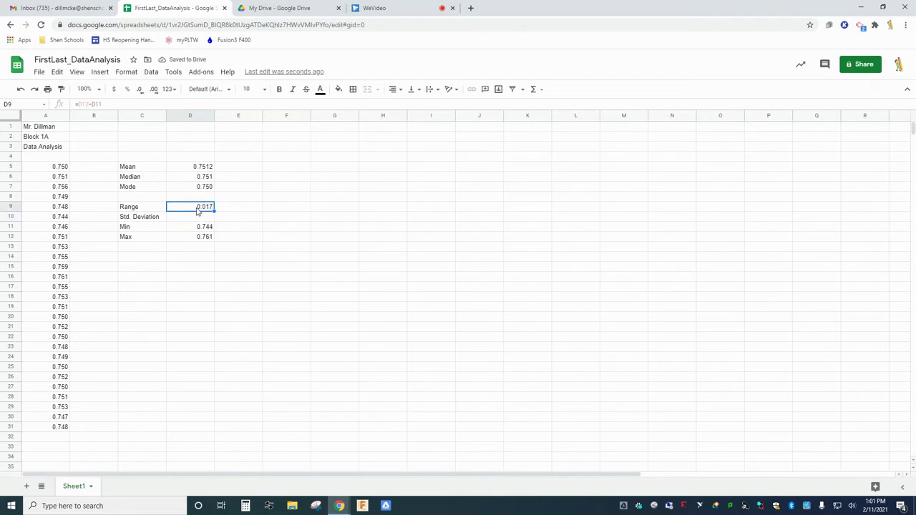
left_click(107, 104)
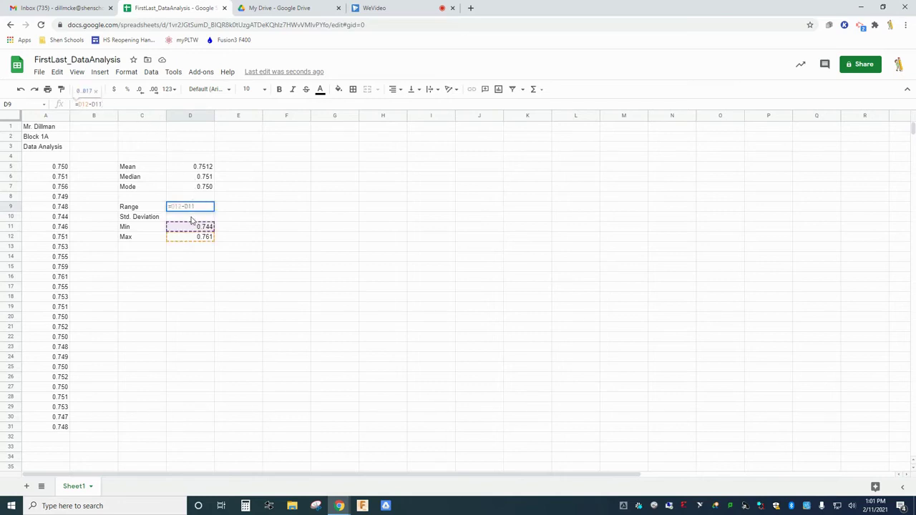
key("Return")
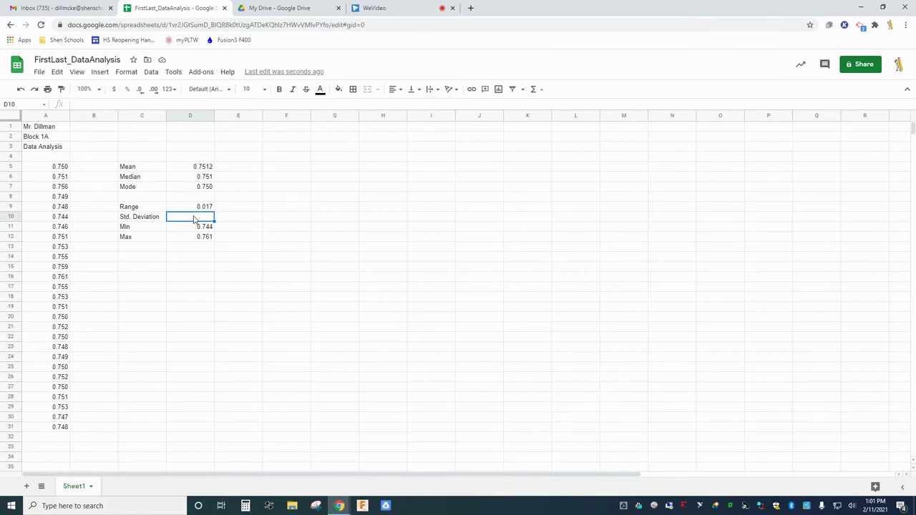
Step: Calculate the population standard deviation of A5:A31 in cell D10 with the STDEV.P function
type("=")
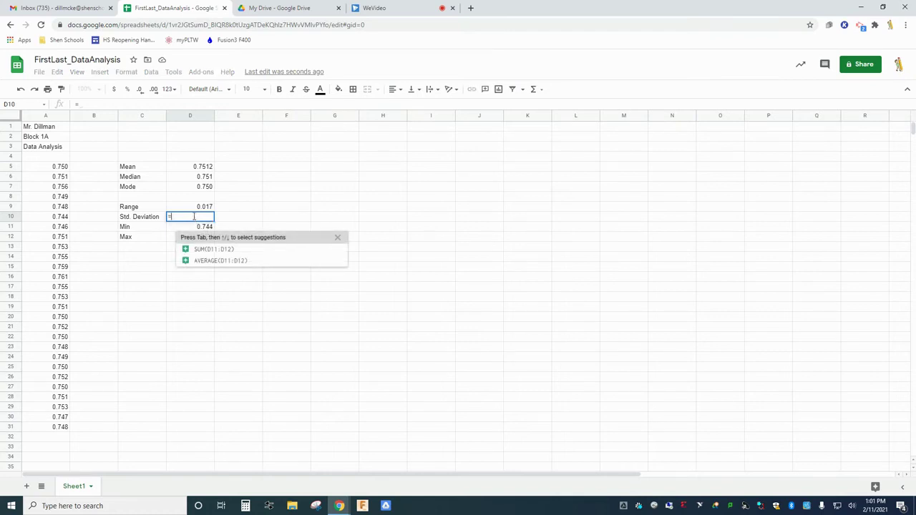
type("std")
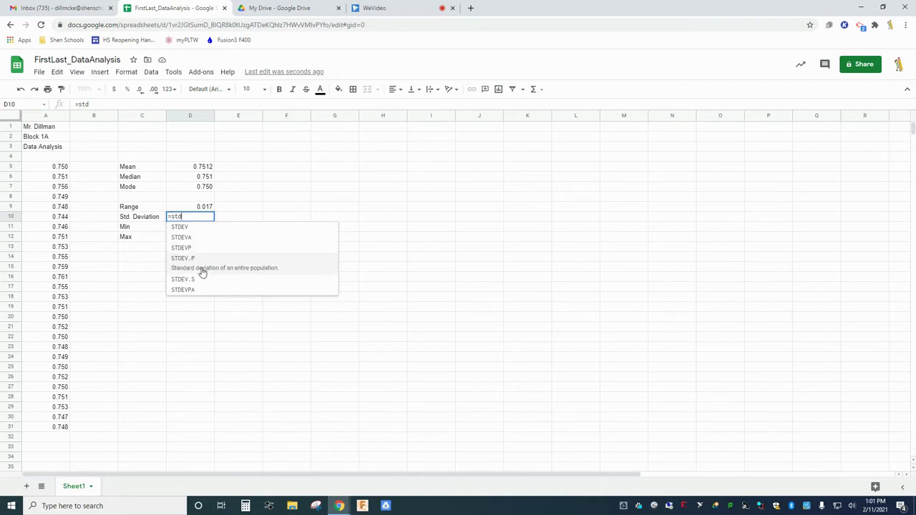
left_click(202, 271)
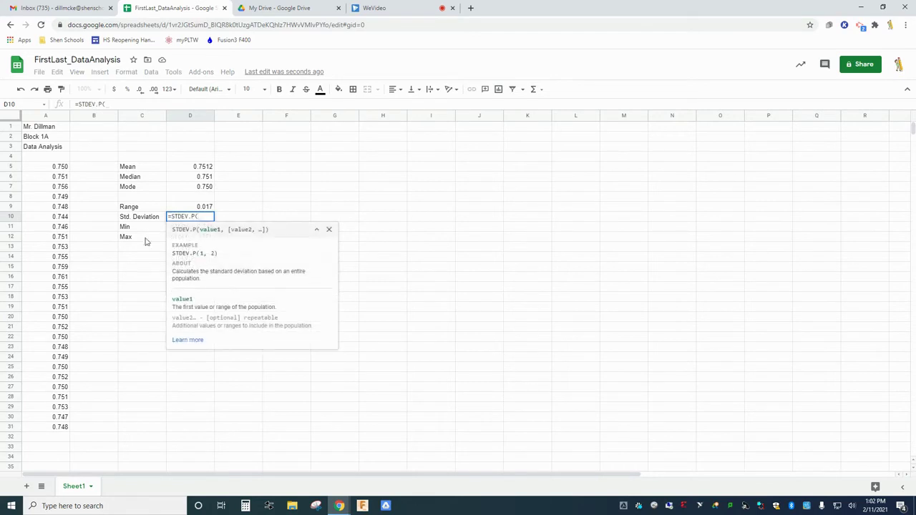
left_click_drag(54, 170, 63, 435)
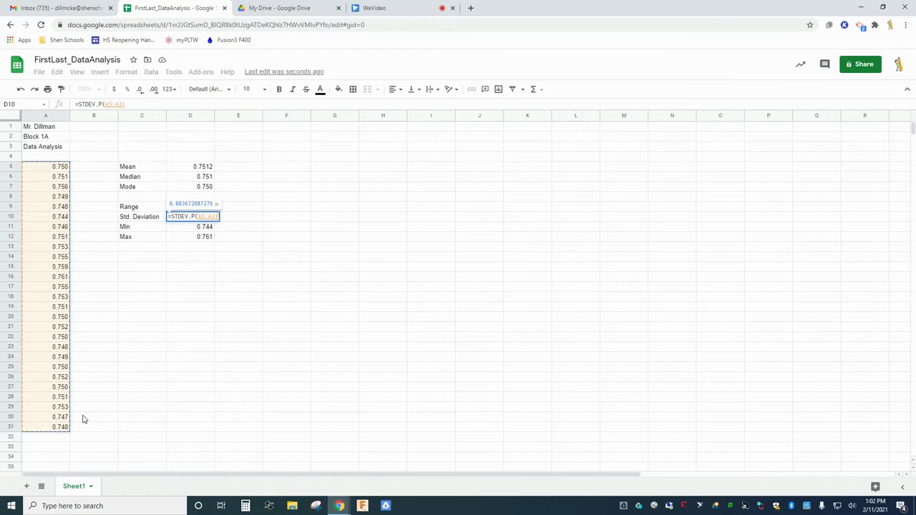
type(")")
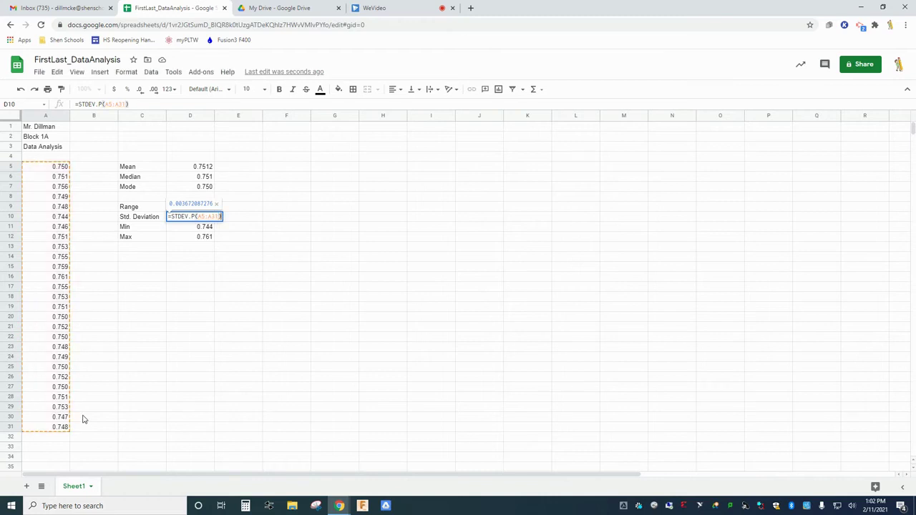
key("Return")
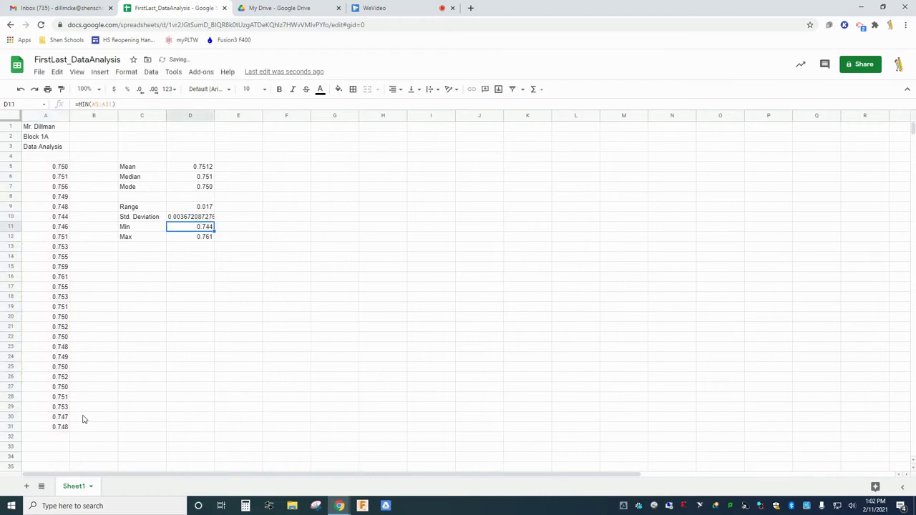
Step: Format the standard deviation in cell D10 to display four decimal places
left_click(187, 217)
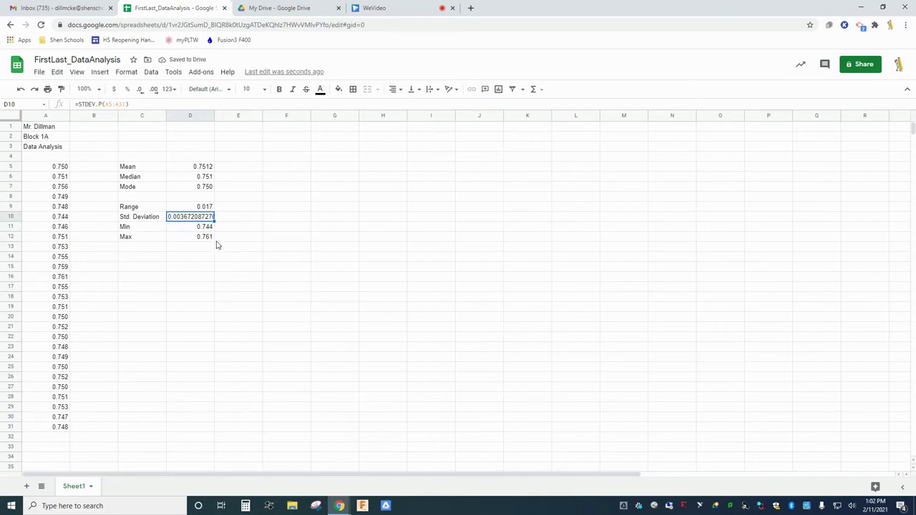
left_click(141, 91)
left_click(141, 91)
left_click(141, 91)
left_click(141, 91)
left_click(141, 91)
left_click(141, 91)
left_click(141, 91)
left_click(141, 91)
Step: Enter the column heading Bins in cell F4
left_click(276, 159)
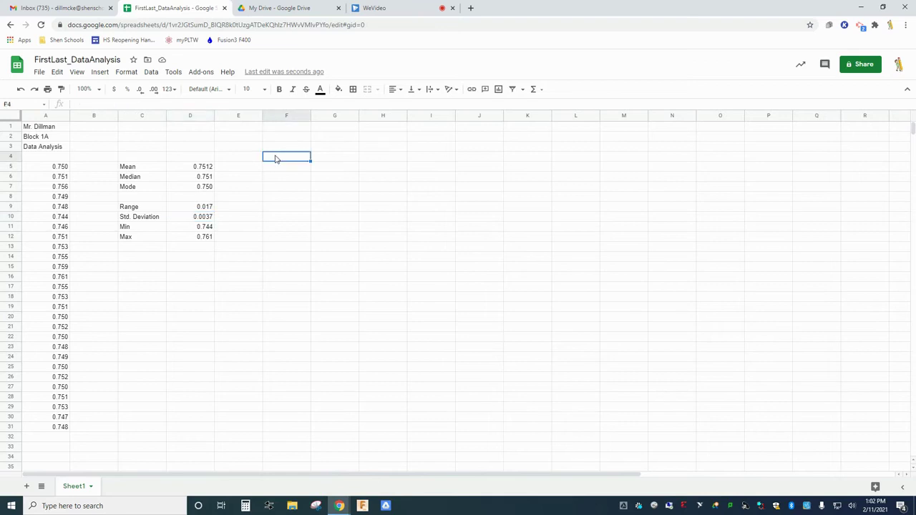
type("Bins")
key("Return")
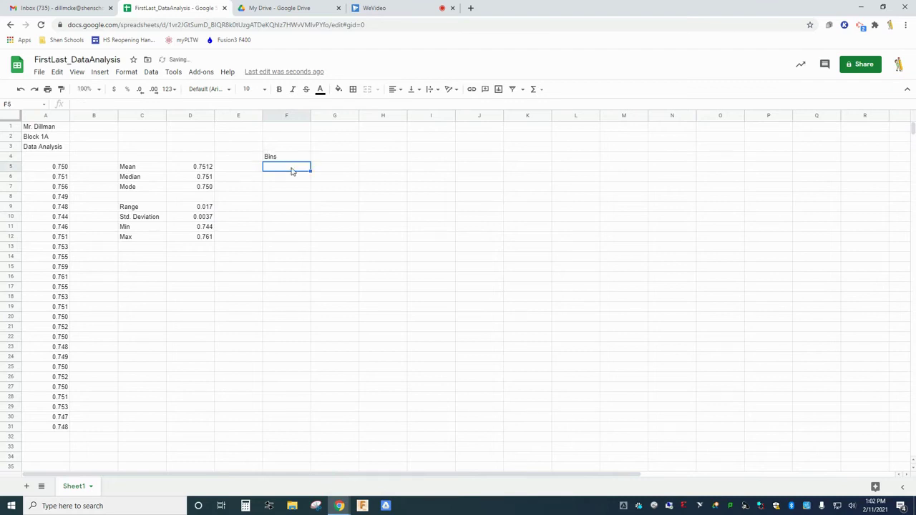
Step: Fill cells F5 to F23 with the bin values 0.743 through 0.761 in increments of 0.001
left_click(179, 231)
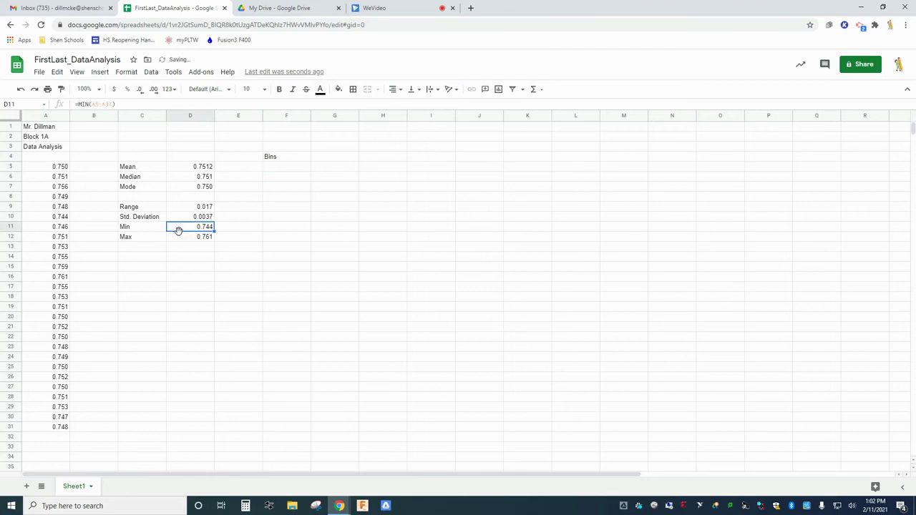
left_click(185, 238)
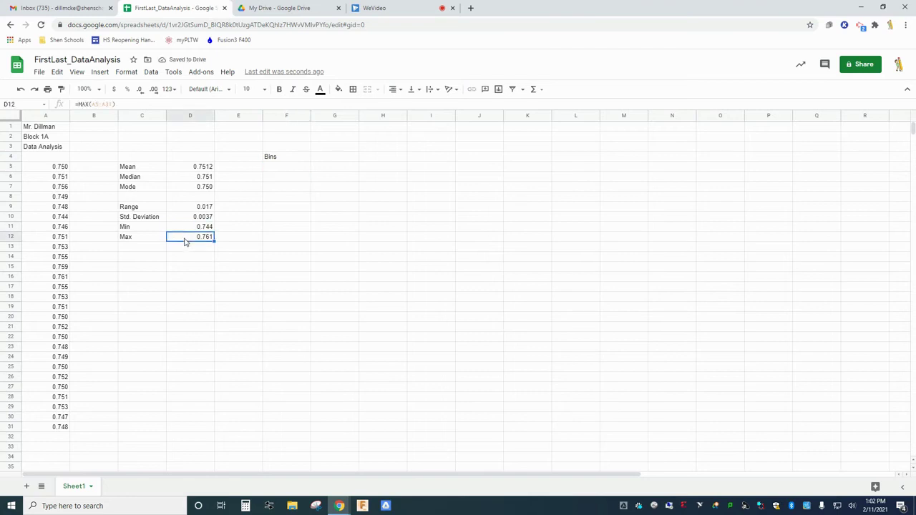
left_click(293, 169)
type("0.743")
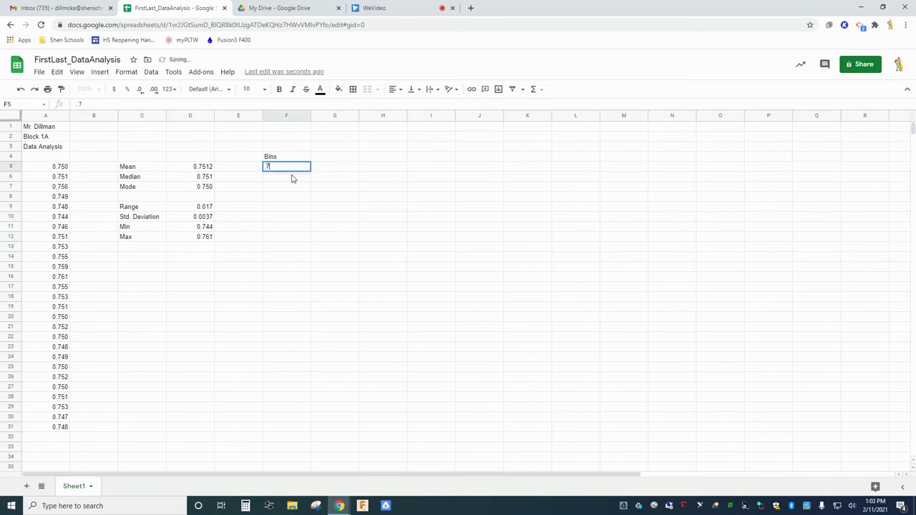
key("Return")
double_click(292, 178)
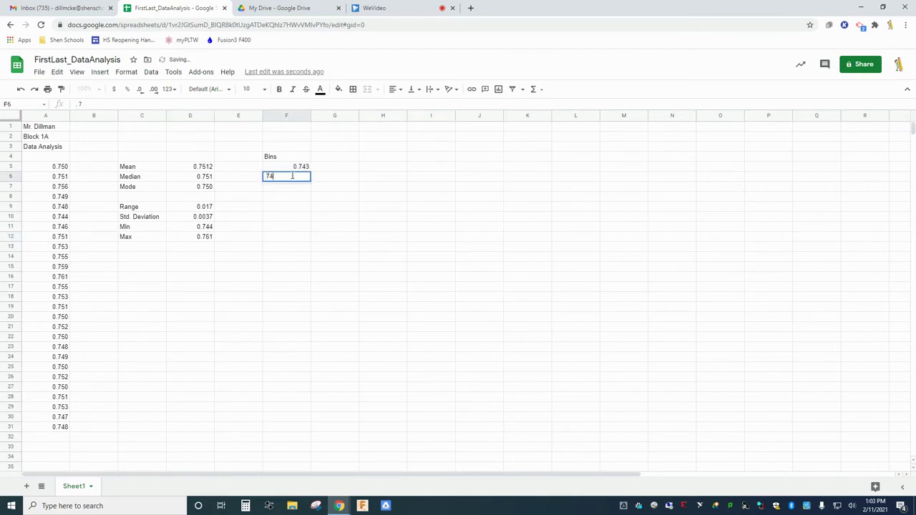
type(".7444")
key("Return")
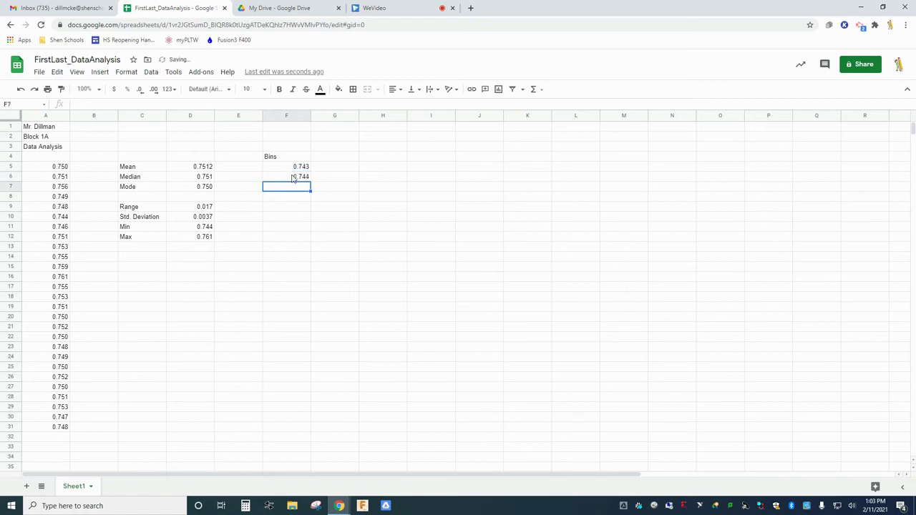
key("Return")
type(".745")
key("Return")
type(".746")
key("Return")
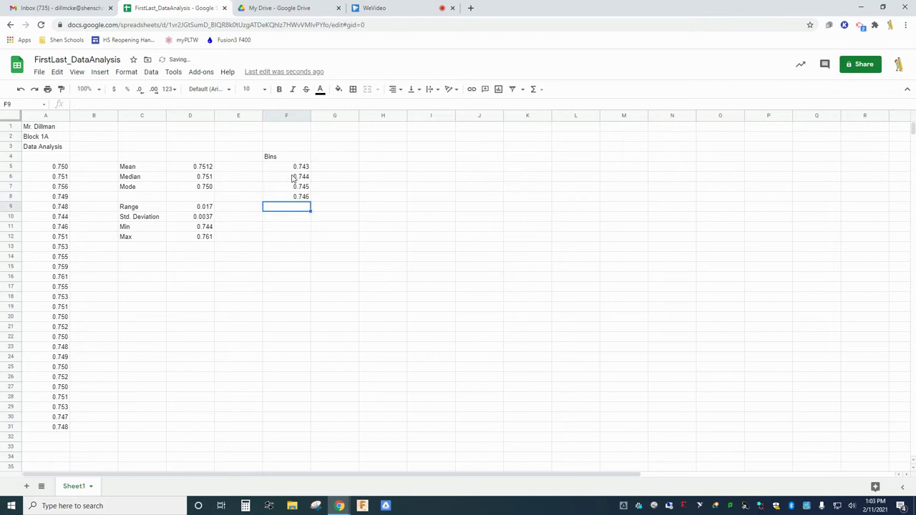
key("Return")
type(".747")
key("Return")
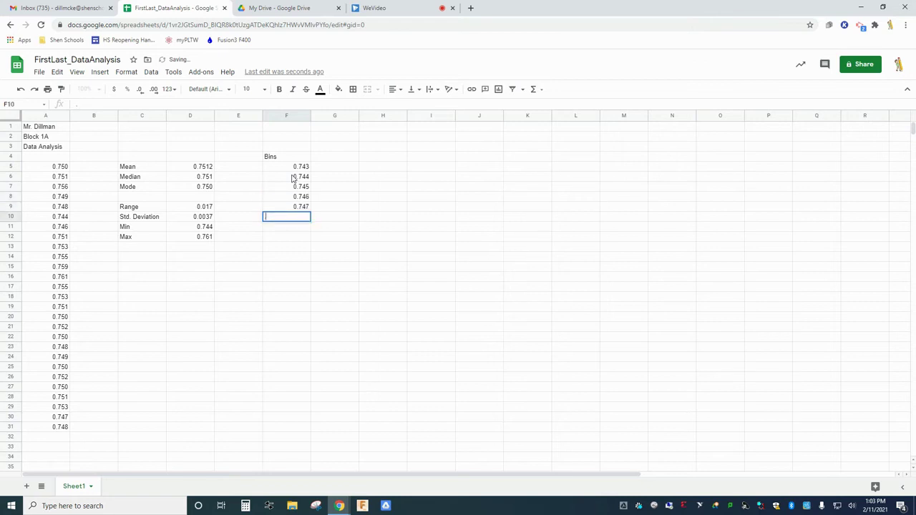
type(".748")
key("Return")
type(".749")
key("Return")
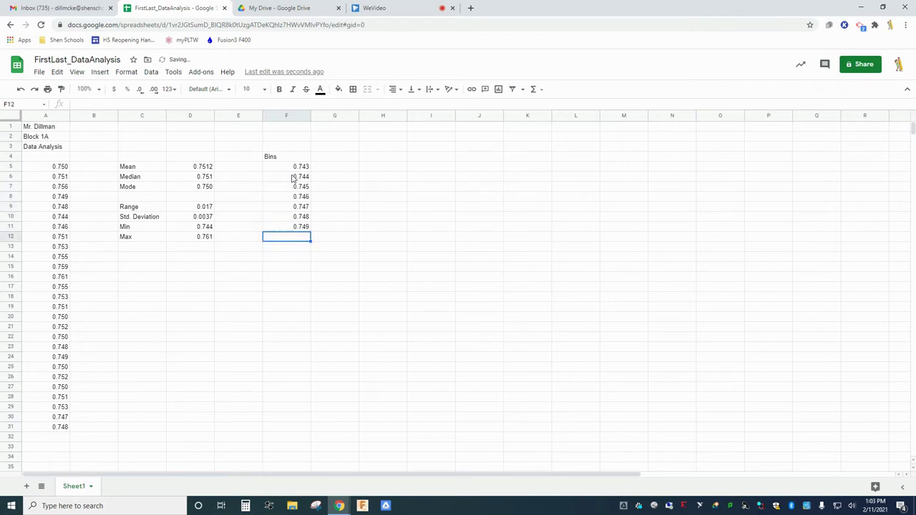
type(".75")
key("Return")
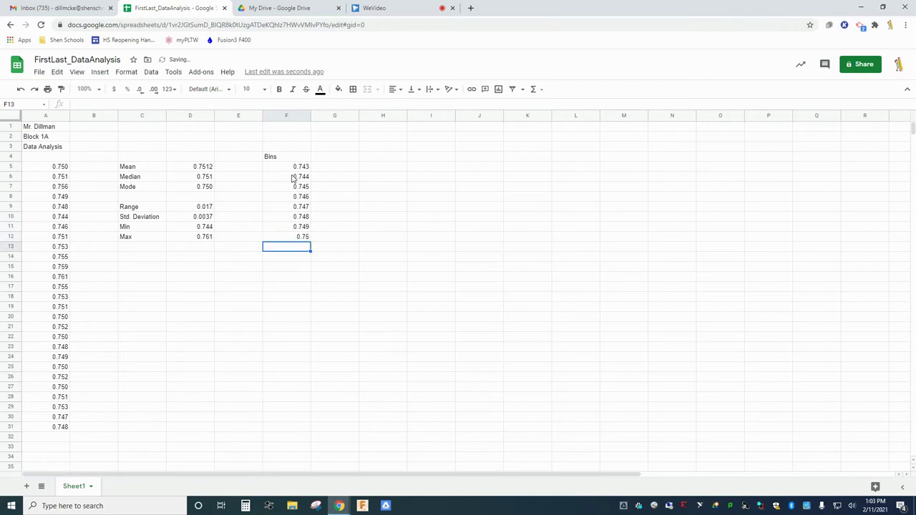
type(".751")
key("Return")
type(".752")
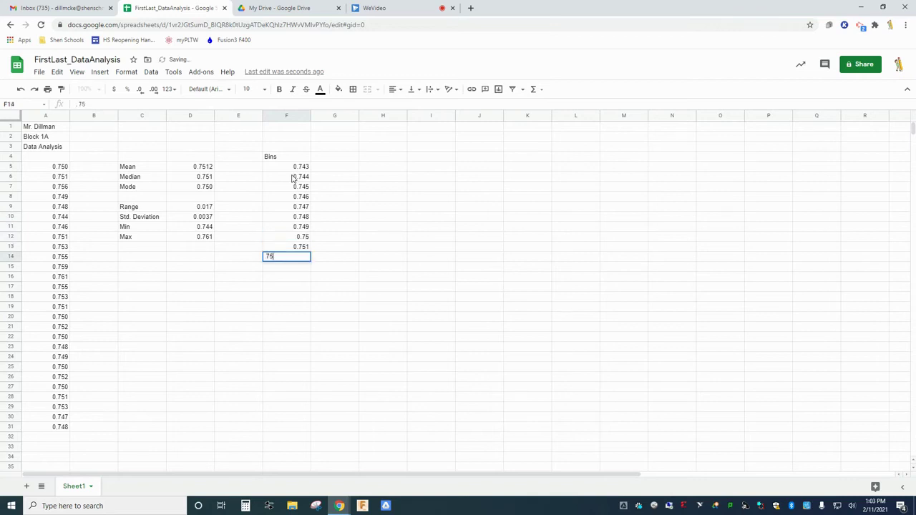
key("Return")
type(".753")
key("Return")
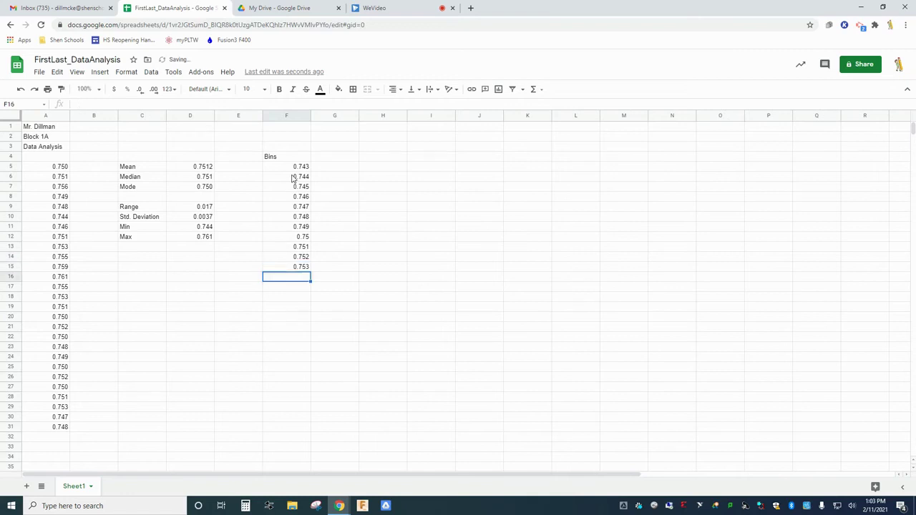
type(".754")
key("Return")
type(".755")
key("Return")
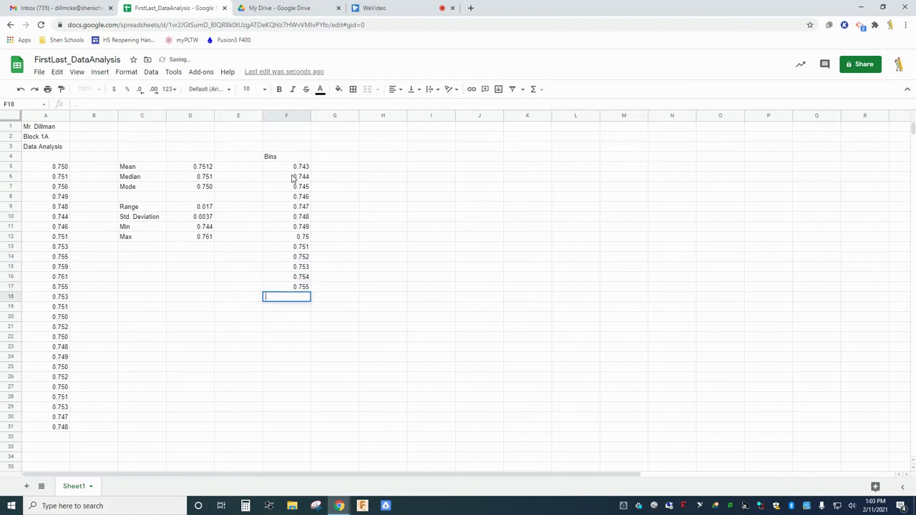
type(".756")
key("Return")
type(".757")
key("Return")
type(".758")
key("Return")
type(".759")
key("Return")
type(".76 .761")
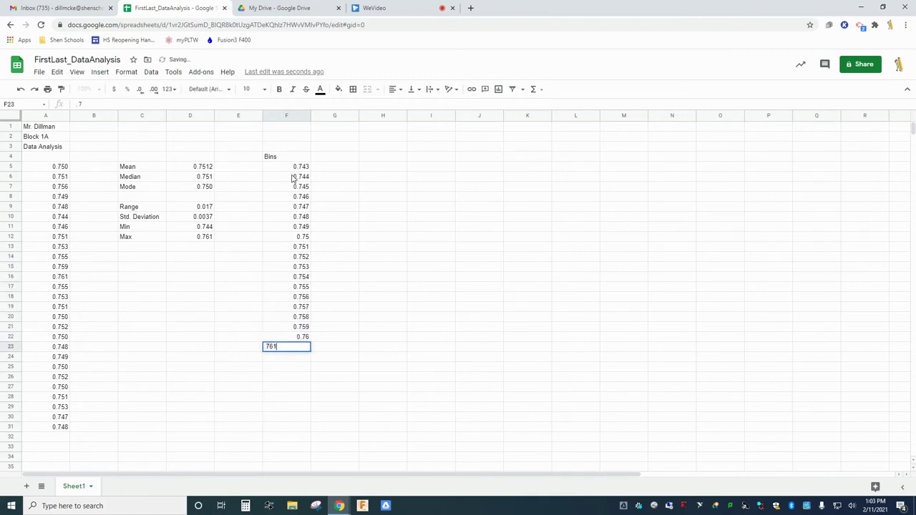
key("Return")
Step: Insert a chart, move it beside the bins column, and set its type to Histogram chart
left_click(100, 72)
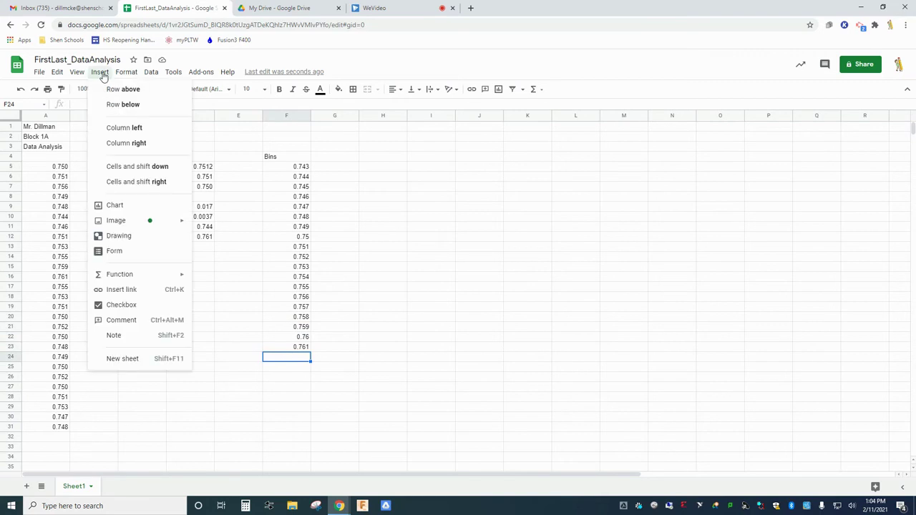
left_click(113, 206)
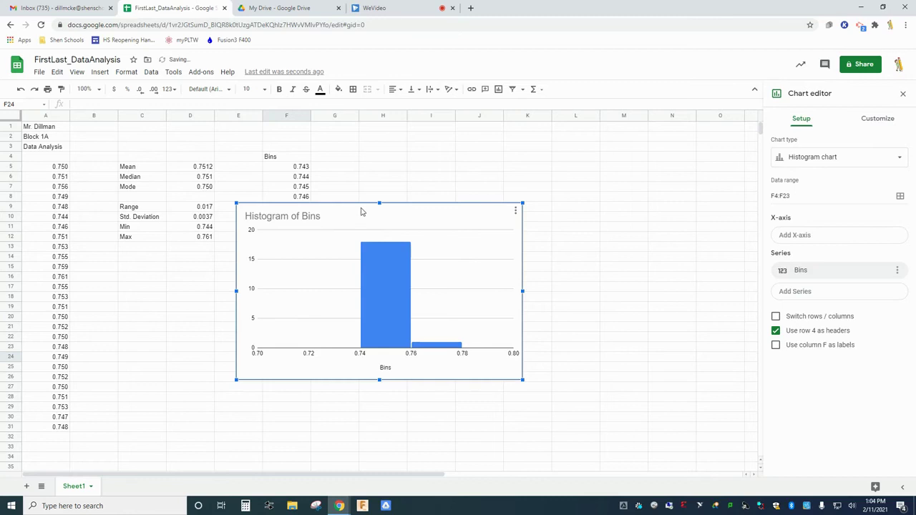
left_click_drag(362, 209, 445, 241)
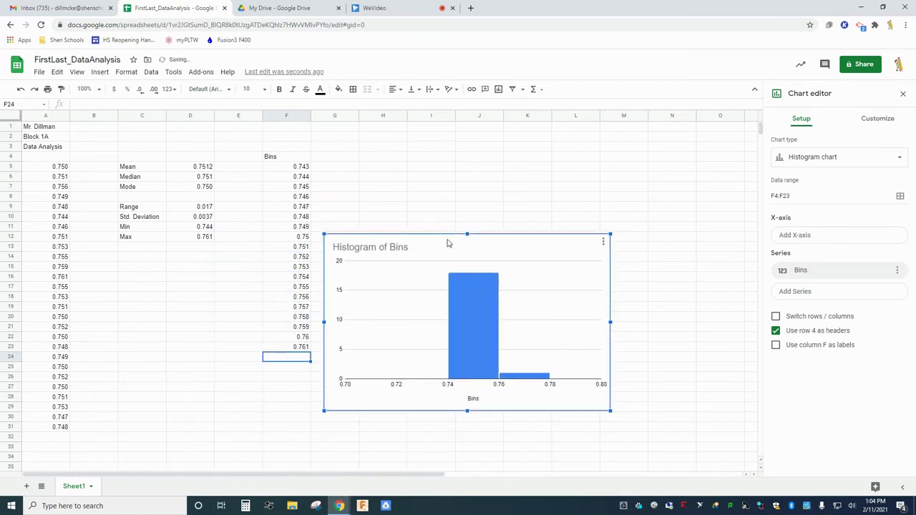
left_click(822, 165)
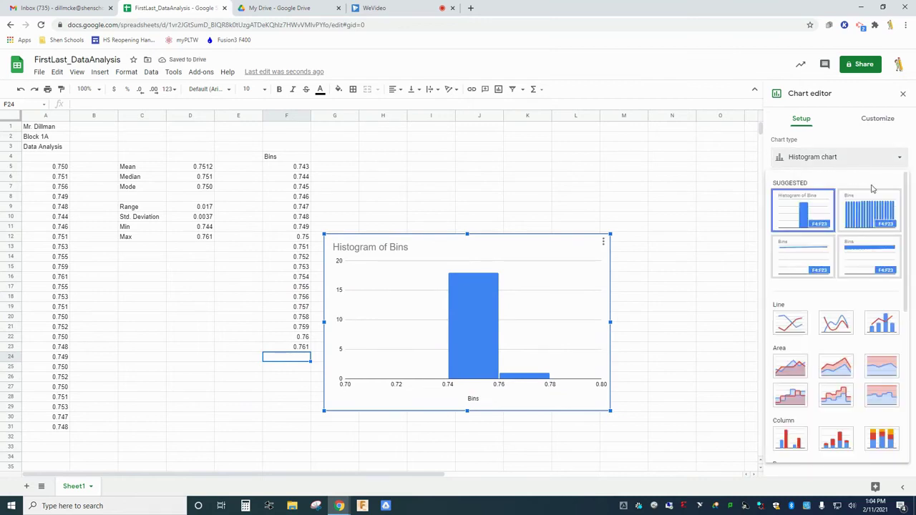
scroll(873, 286, "down", 10)
left_click(836, 356)
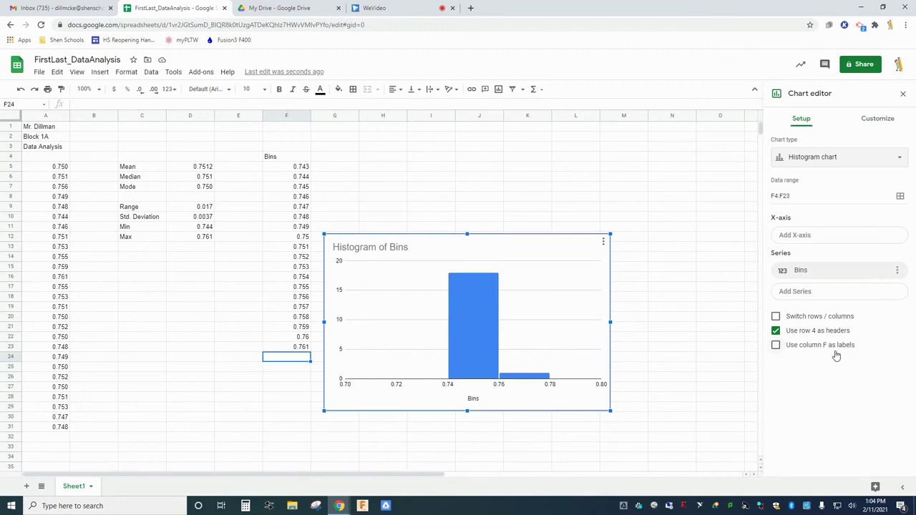
Step: Replace the histogram's data range with the measurement values in A5:A31
left_click(816, 196)
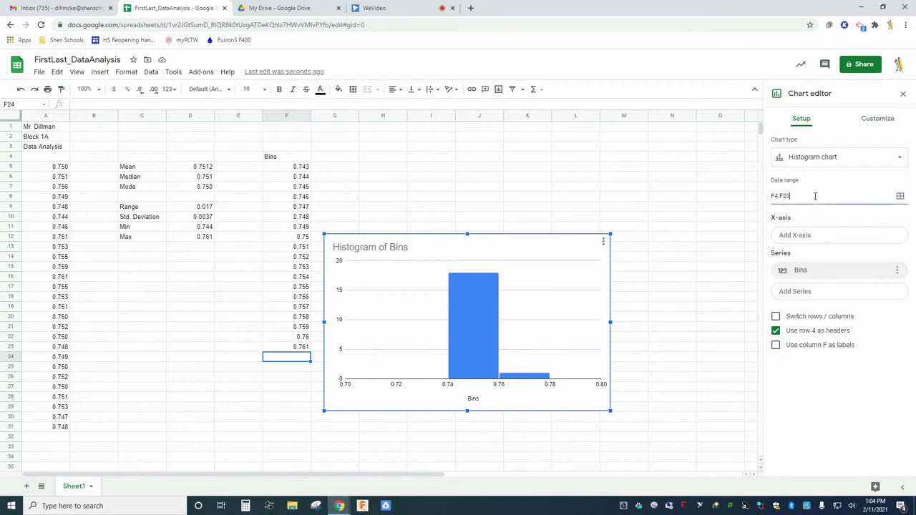
left_click(900, 196)
key("BackSpace")
key("BackSpace")
key("BackSpace")
key("BackSpace")
key("BackSpace")
key("BackSpace")
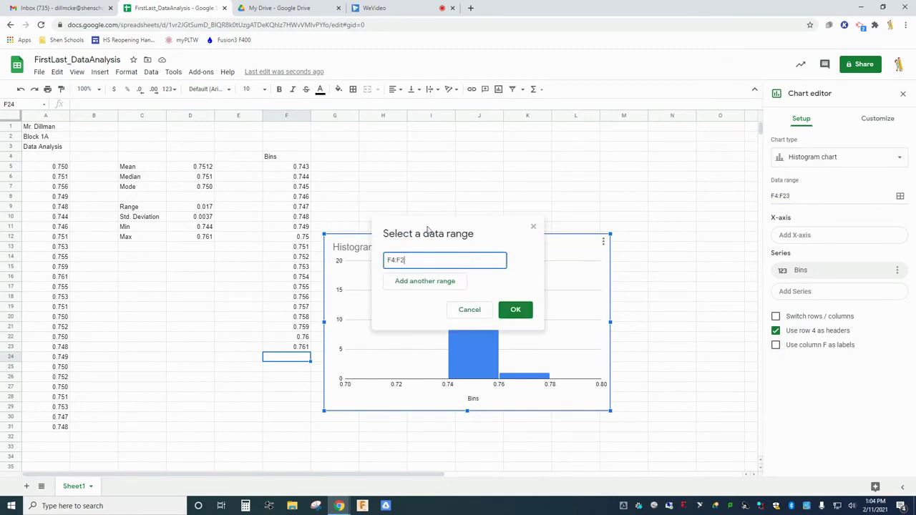
left_click_drag(48, 169, 55, 427)
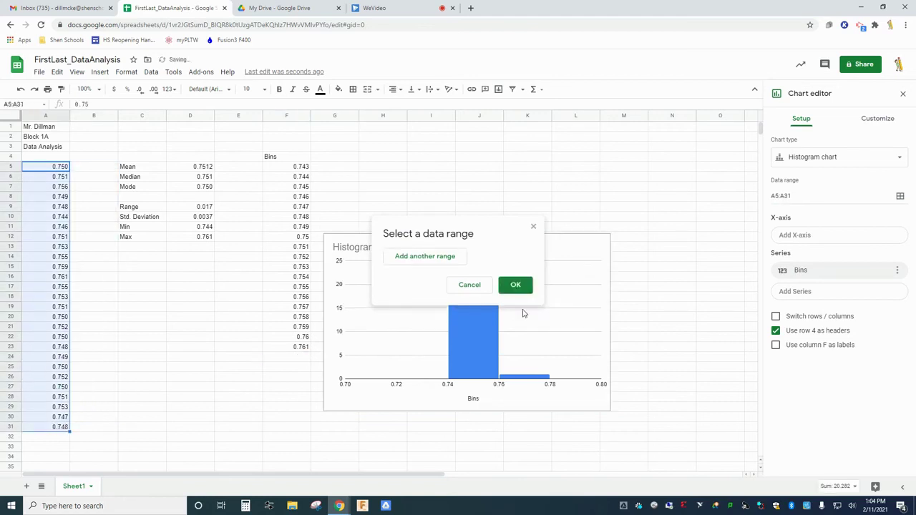
left_click(522, 311)
Step: Add the bin values F5:F23 as the histogram's X-axis and turn off using row 5 as headers
left_click(829, 236)
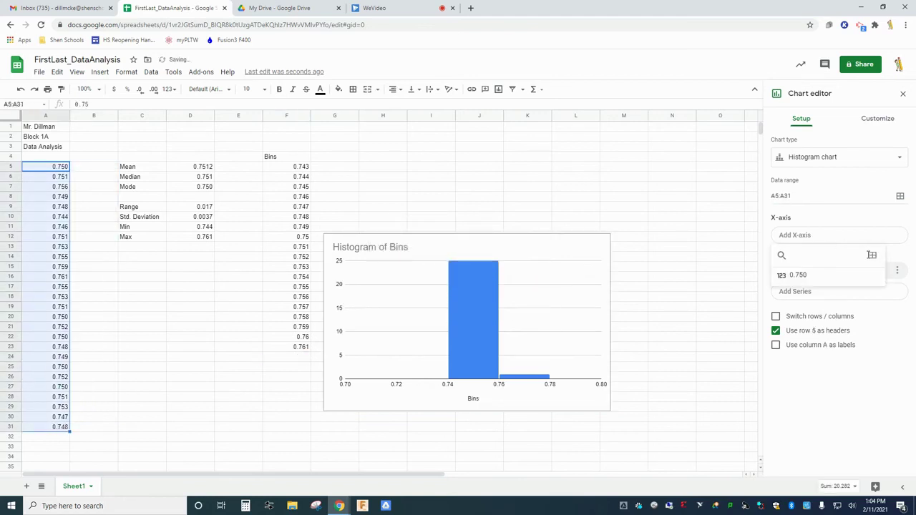
left_click(872, 255)
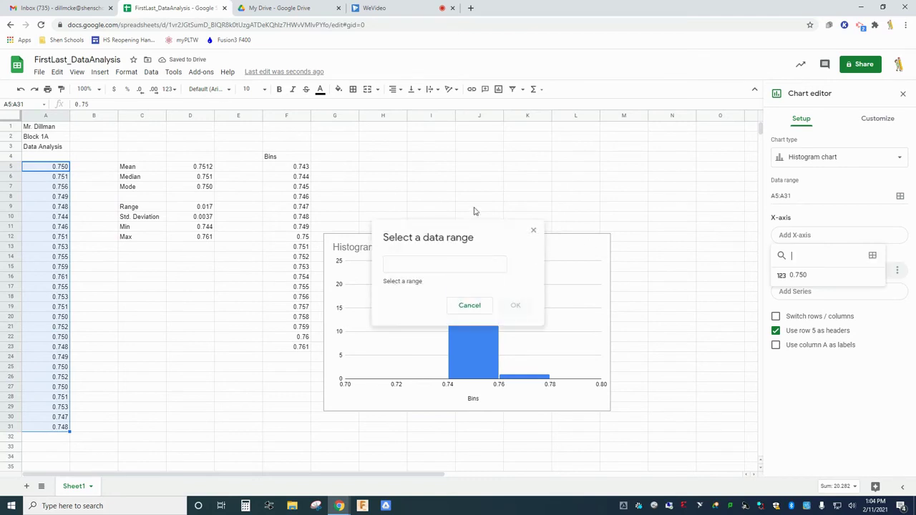
left_click_drag(279, 170, 297, 350)
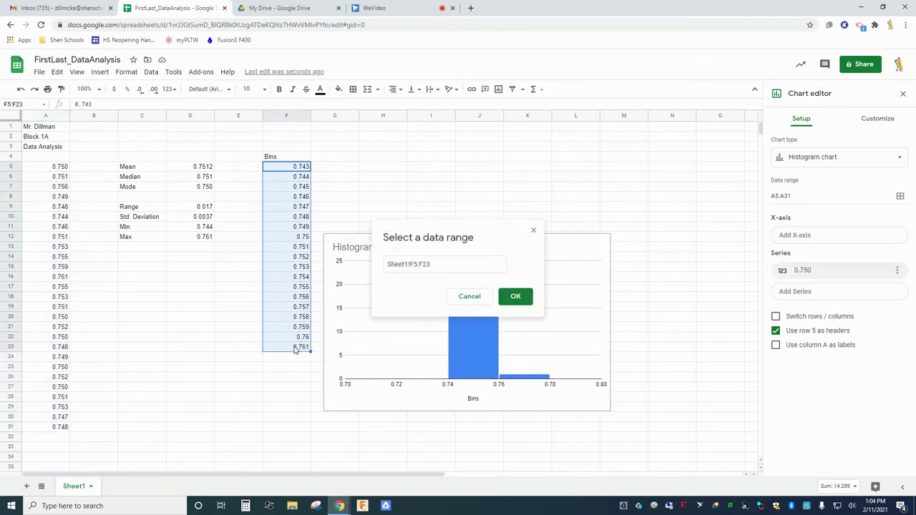
left_click(516, 296)
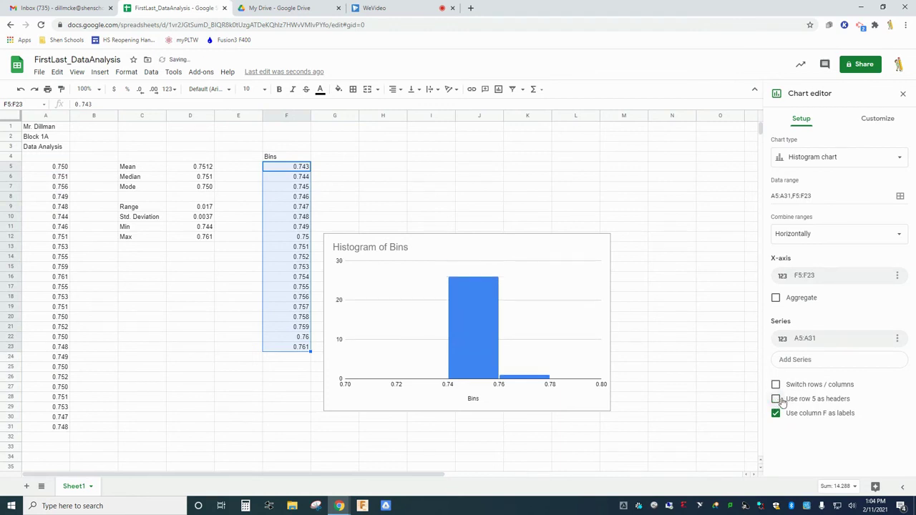
left_click(776, 400)
Step: Set the histogram's bucket size to 0.001
left_click(872, 120)
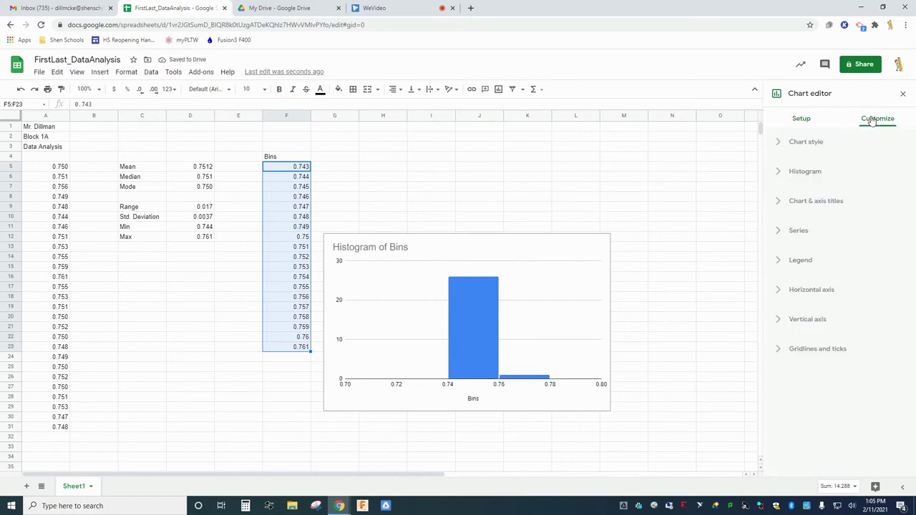
left_click(807, 174)
left_click(809, 229)
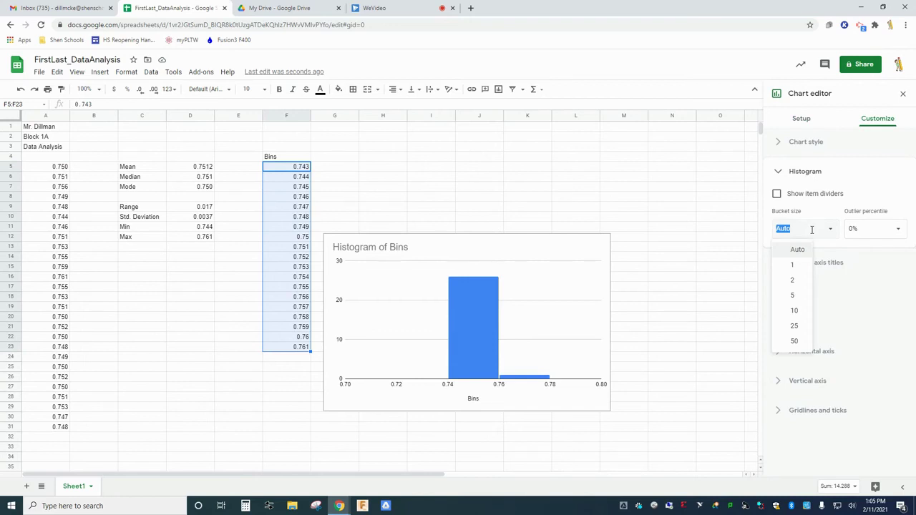
type(".001")
key("Return")
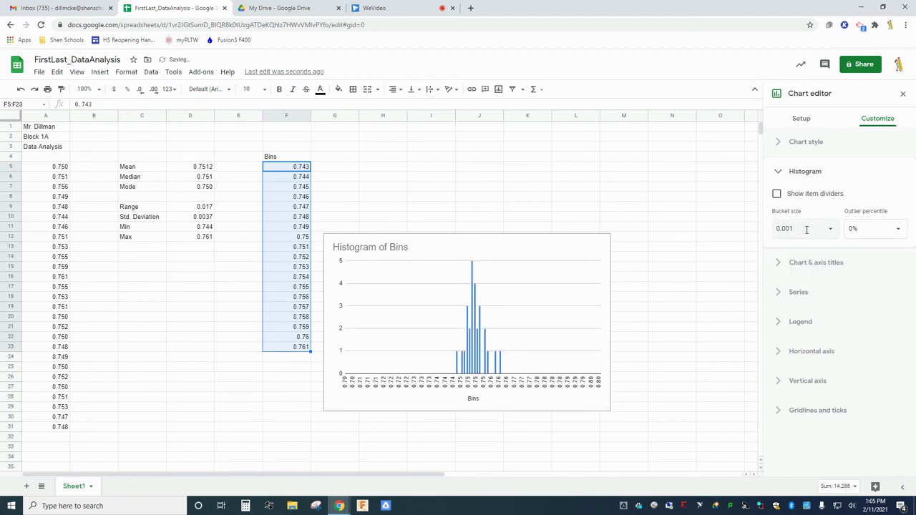
left_click(778, 175)
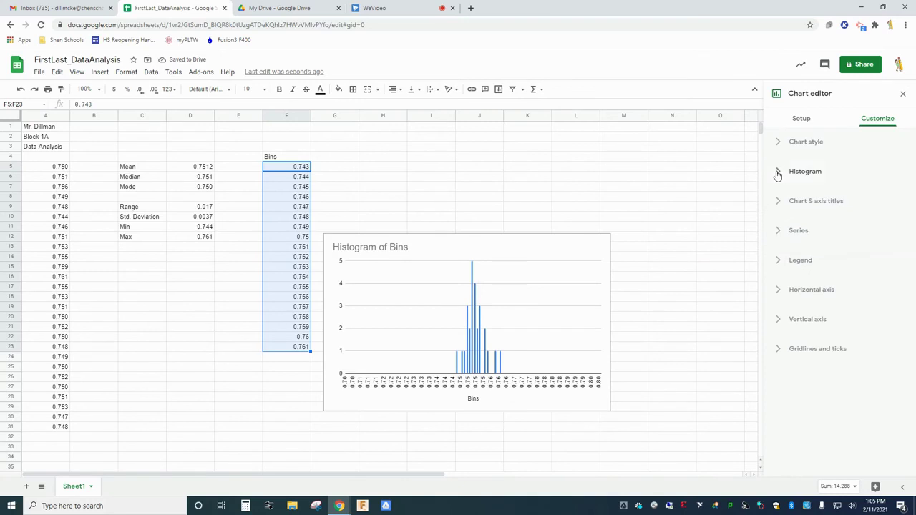
Step: Limit the histogram's horizontal axis to a minimum of .743 and a maximum of .761
left_click(780, 291)
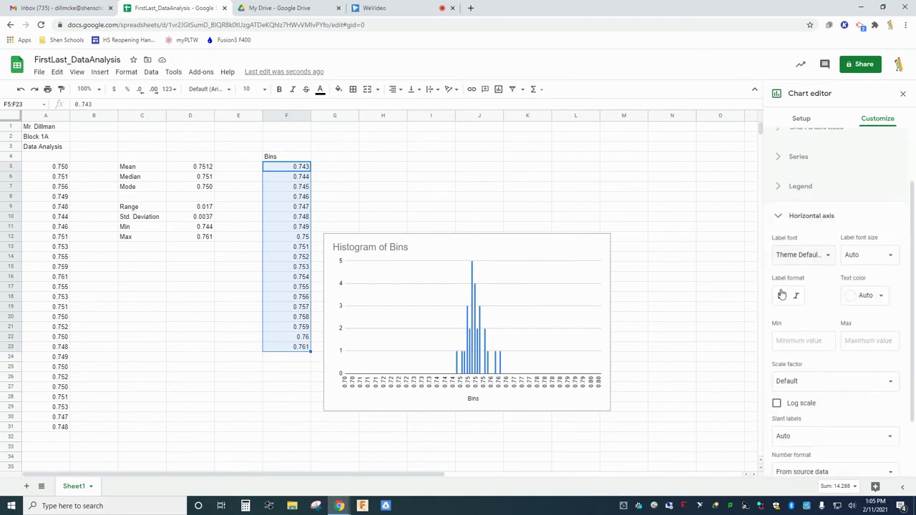
left_click(794, 271)
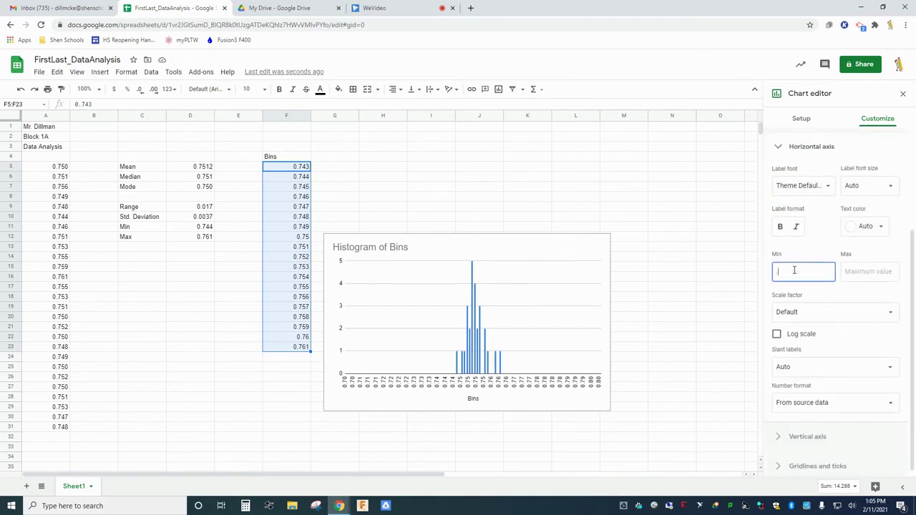
type(".743")
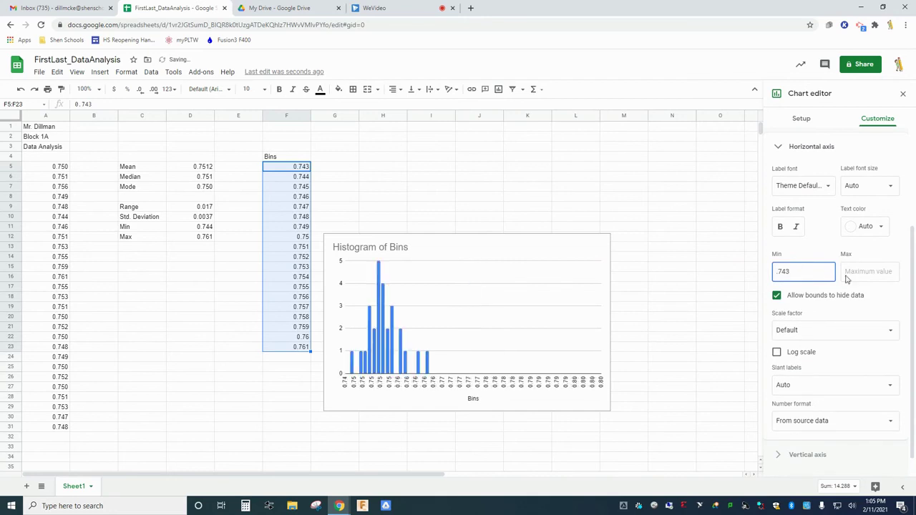
left_click(866, 275)
type(".7")
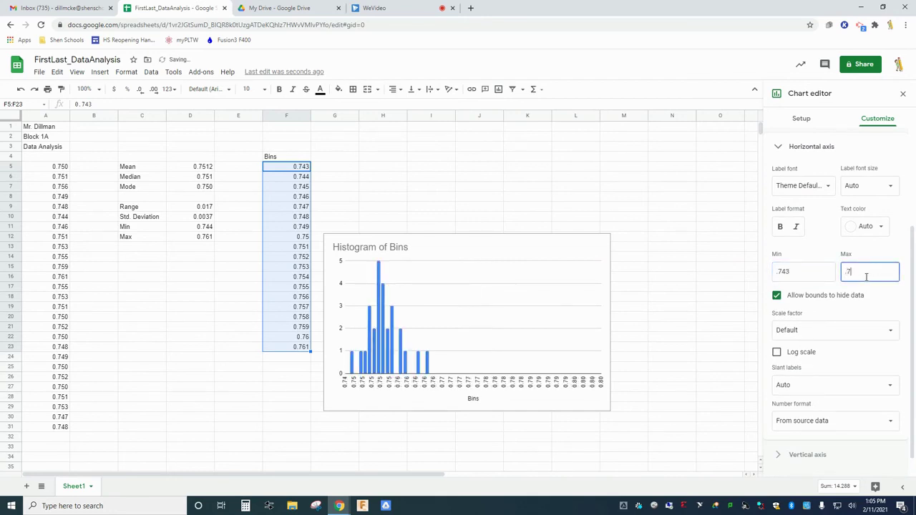
type("61")
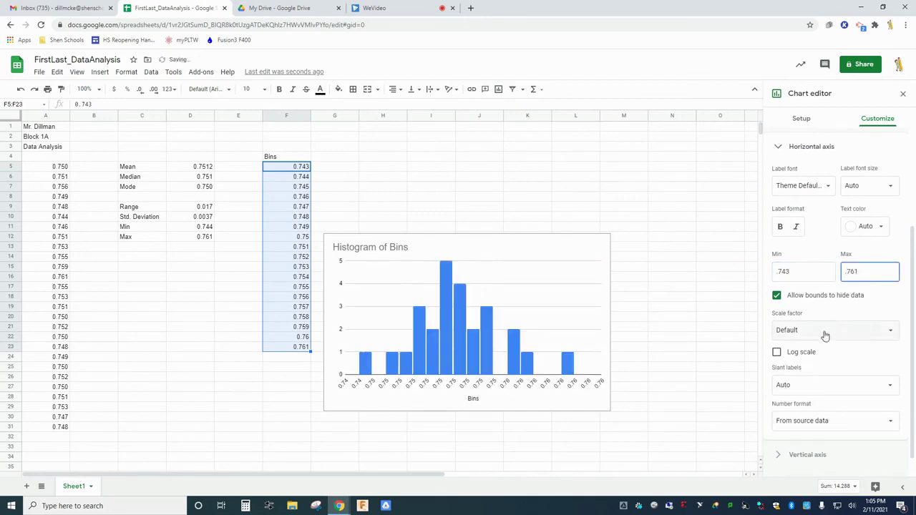
Step: Set the number format of the histogram's horizontal axis to From source data
left_click(816, 422)
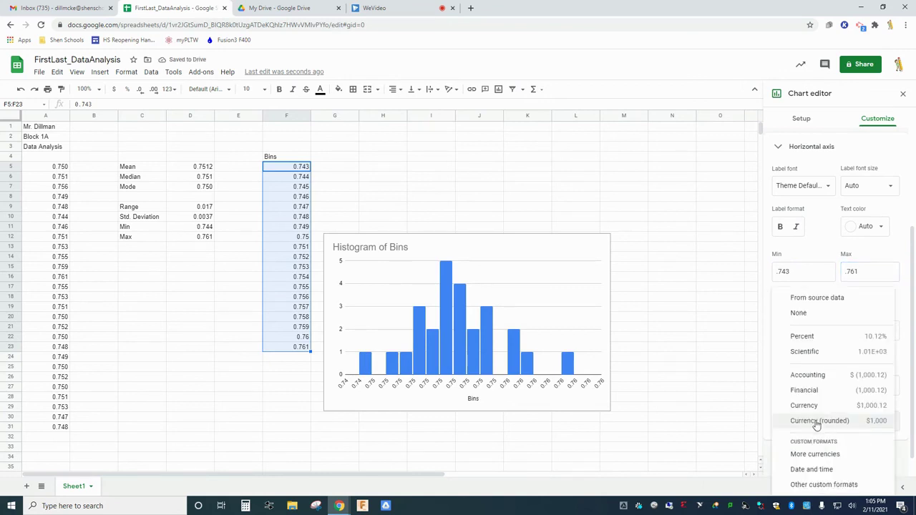
left_click(822, 299)
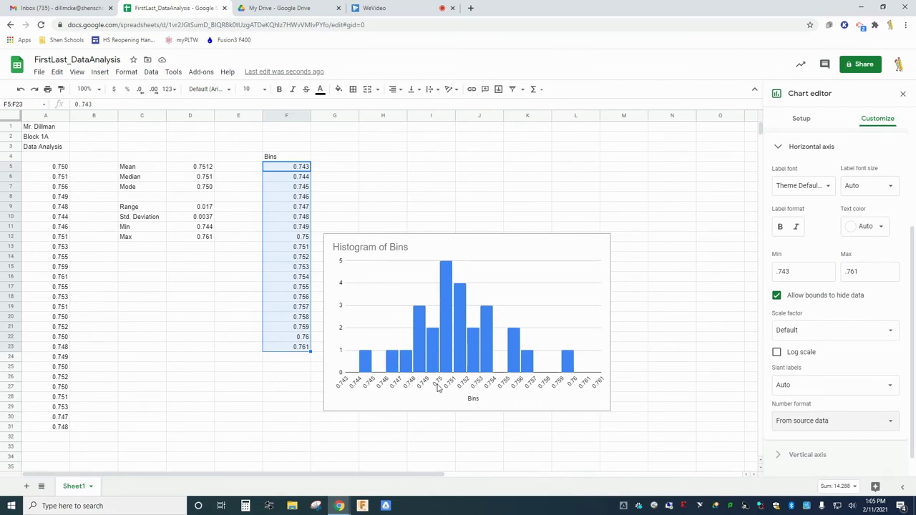
Step: Change the histogram's chart title to Wooden Cube Lengths
scroll(816, 286, "up", 1)
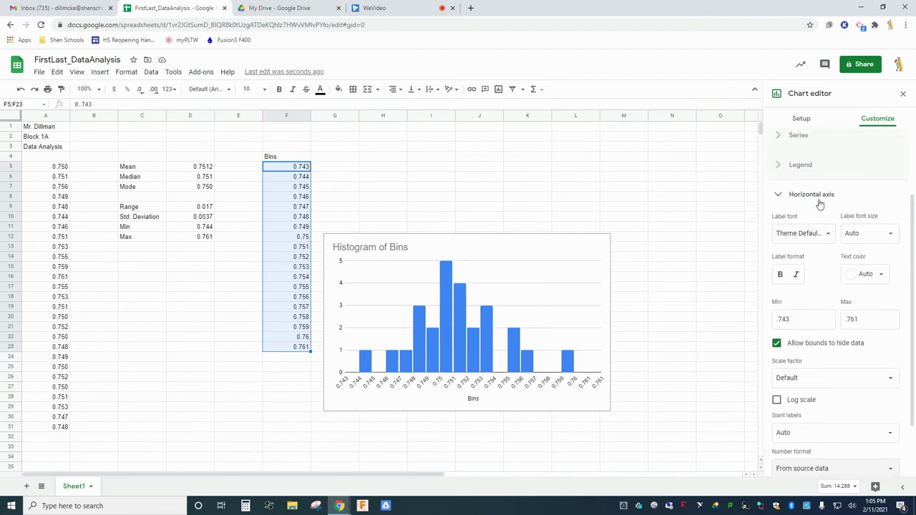
left_click(820, 203)
left_click(817, 208)
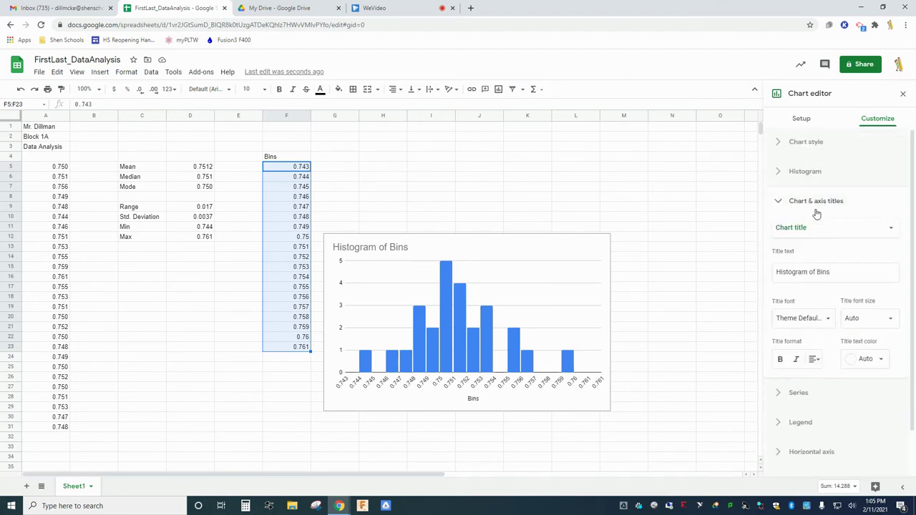
left_click(810, 275)
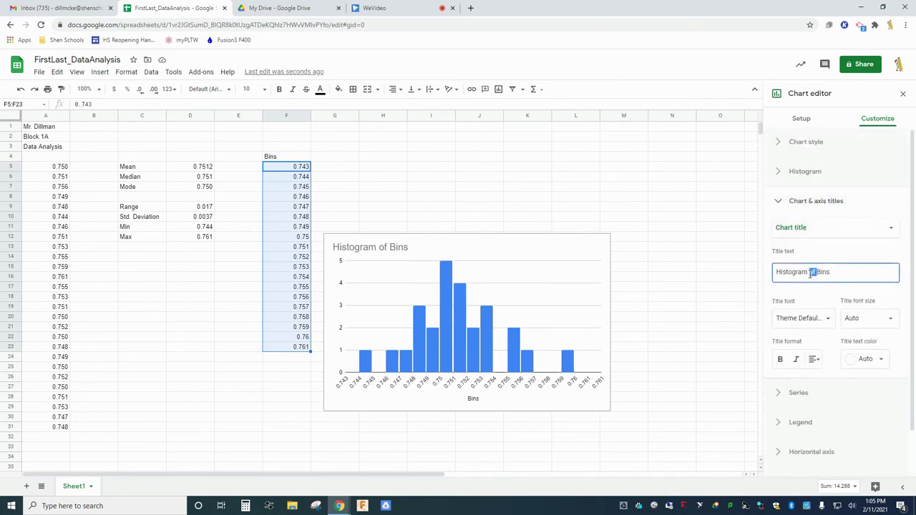
triple_click(811, 274)
type("Wooden Cube Le")
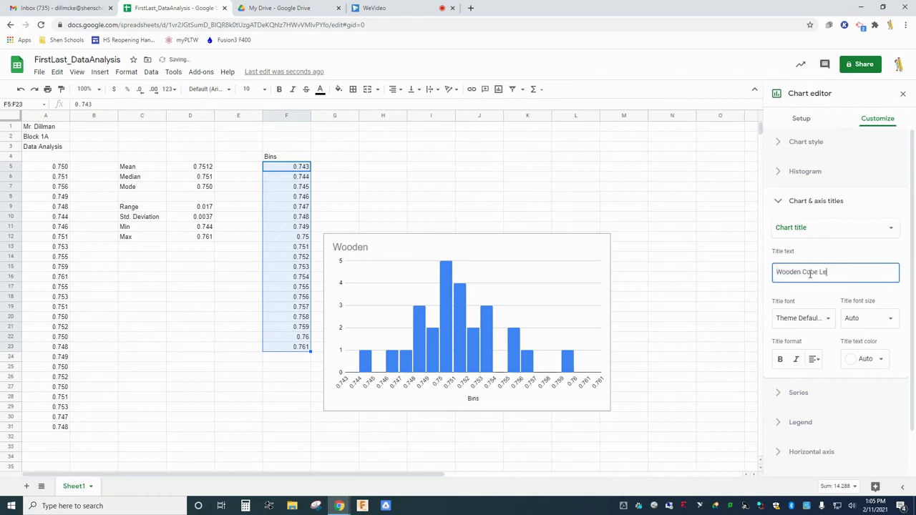
type("ngths")
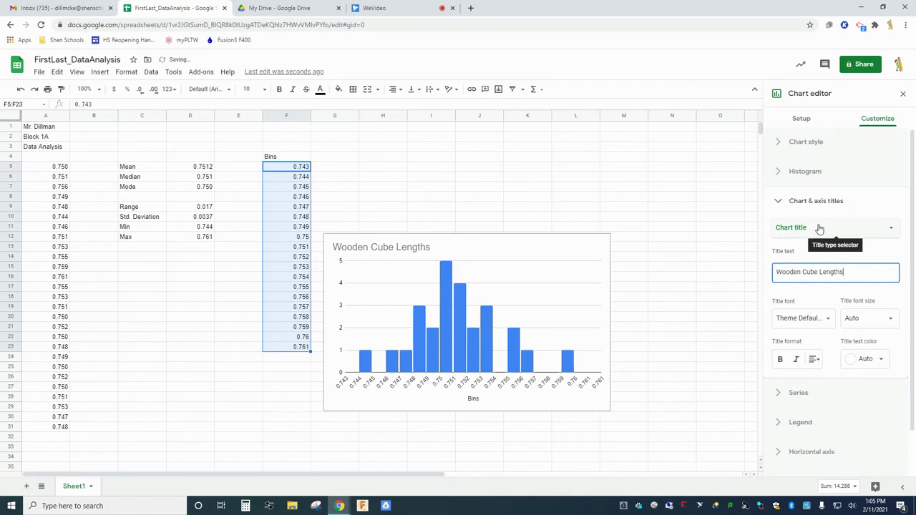
Step: Set the histogram's horizontal axis title to Length (in.)
left_click(819, 229)
left_click(819, 256)
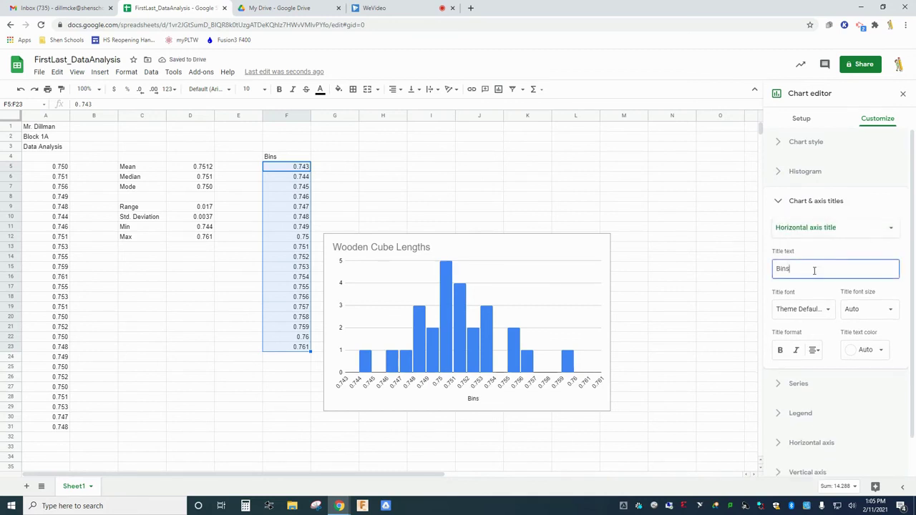
double_click(814, 271)
type("Length (in.")
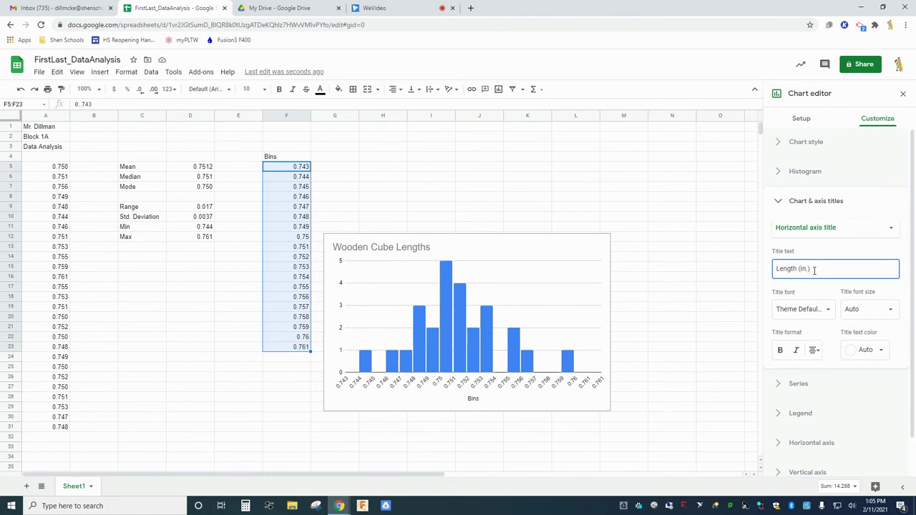
Step: Set the histogram's vertical axis title to Frequency and close the chart editor
left_click(843, 234)
left_click(842, 245)
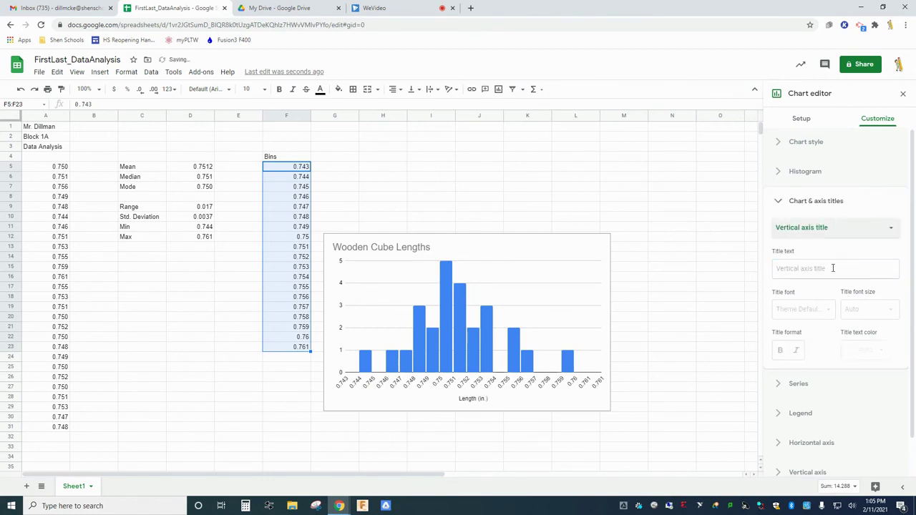
left_click(832, 268)
type("Frequency")
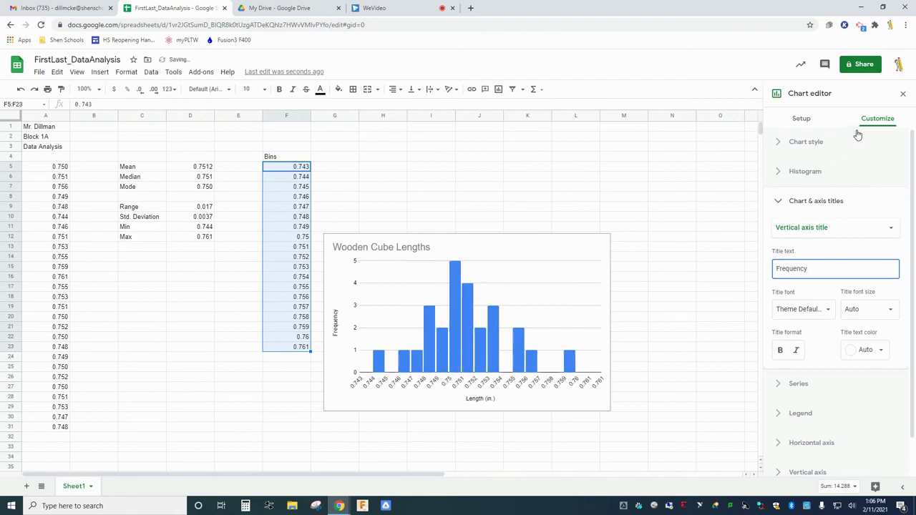
left_click(902, 93)
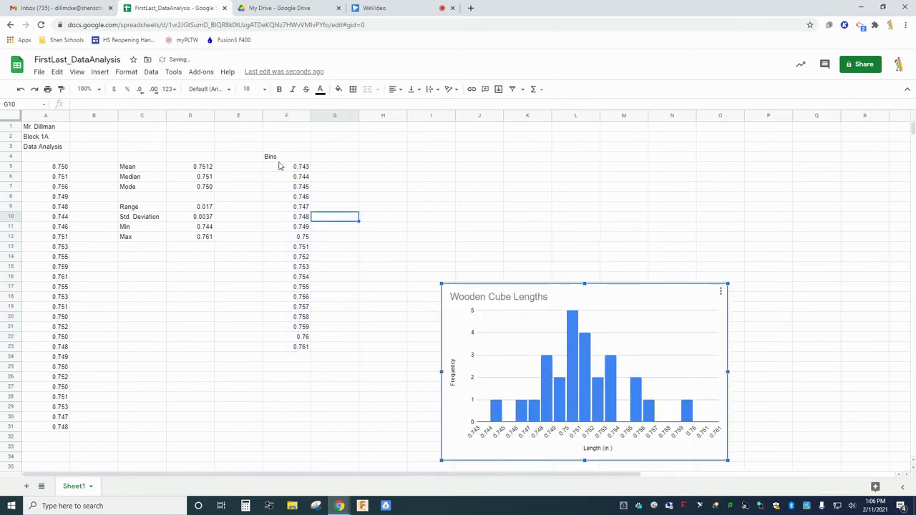
Step: Move the Bins heading and its values from F4:F23 to column H, starting at H4
left_click_drag(277, 159, 302, 350)
key("ctrl+c")
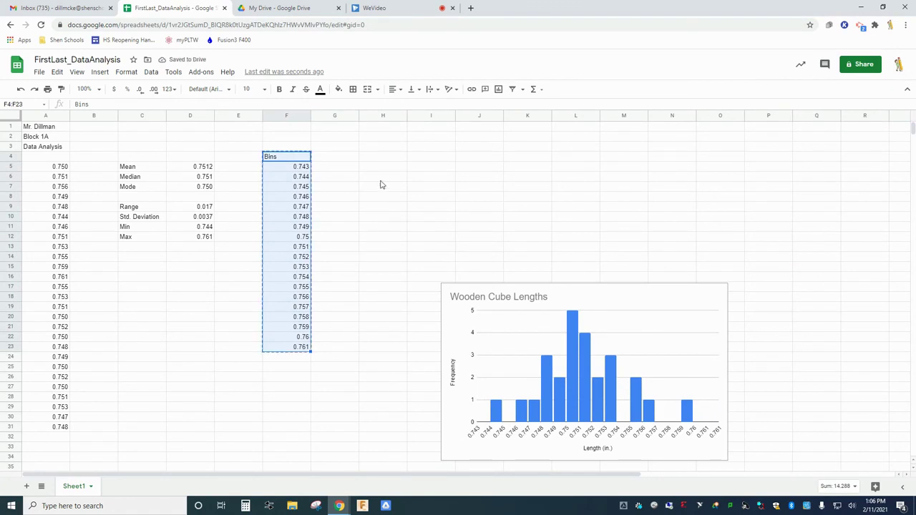
left_click(384, 156)
key("ctrl+v")
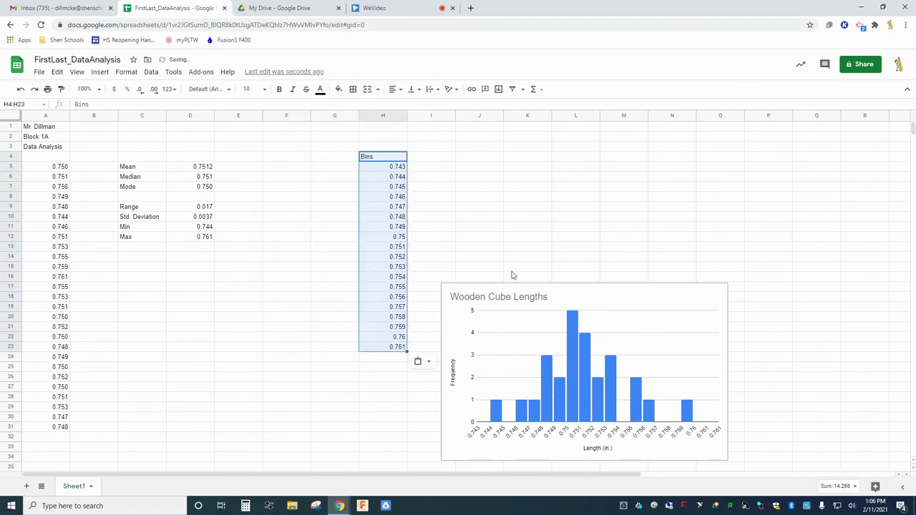
Step: Move the histogram below the summary statistics, between the measurement column and the bins in column H
left_click(569, 305)
left_click_drag(589, 296, 247, 267)
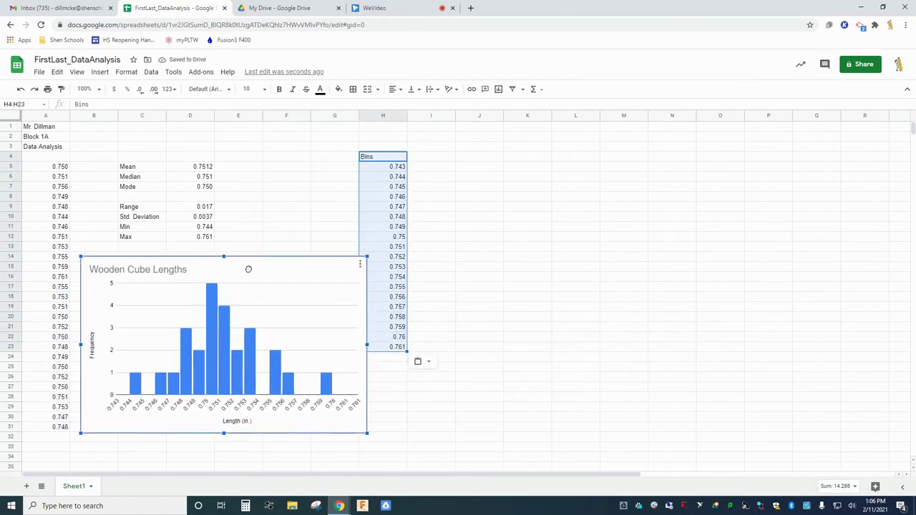
left_click(479, 296)
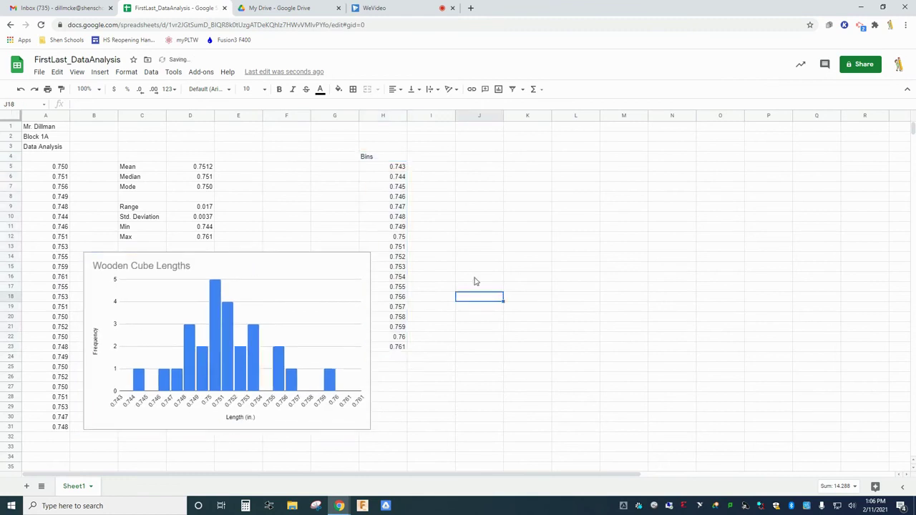
Step: Download the current sheet as a PDF in landscape Letter size with the scale set to Fit to page
left_click(40, 72)
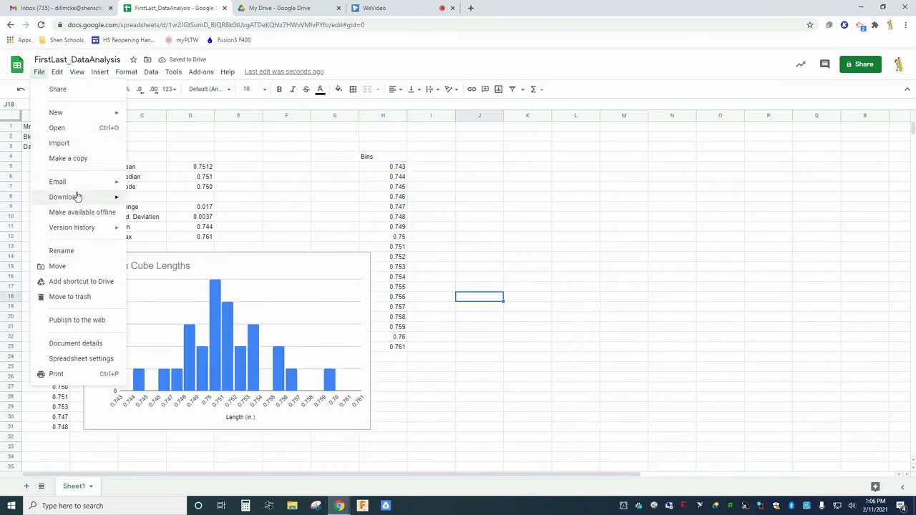
mouse_move(100, 196)
left_click(156, 231)
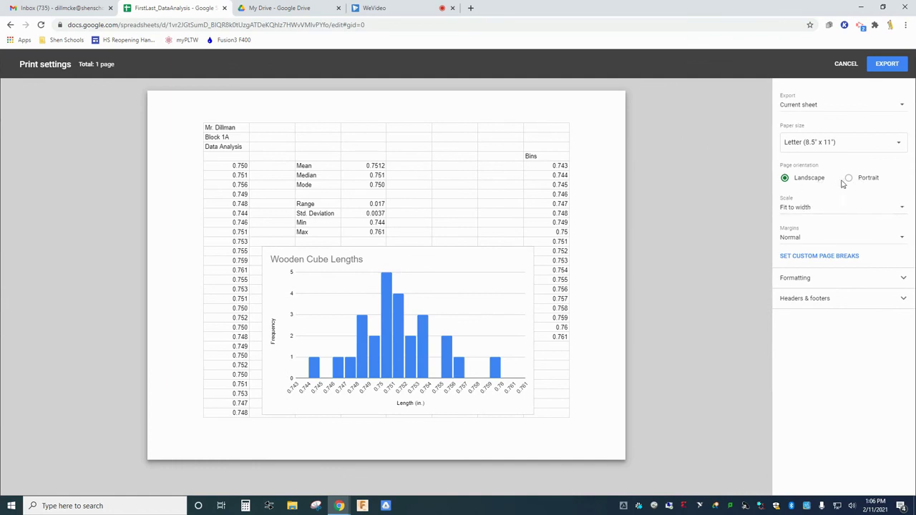
left_click(809, 214)
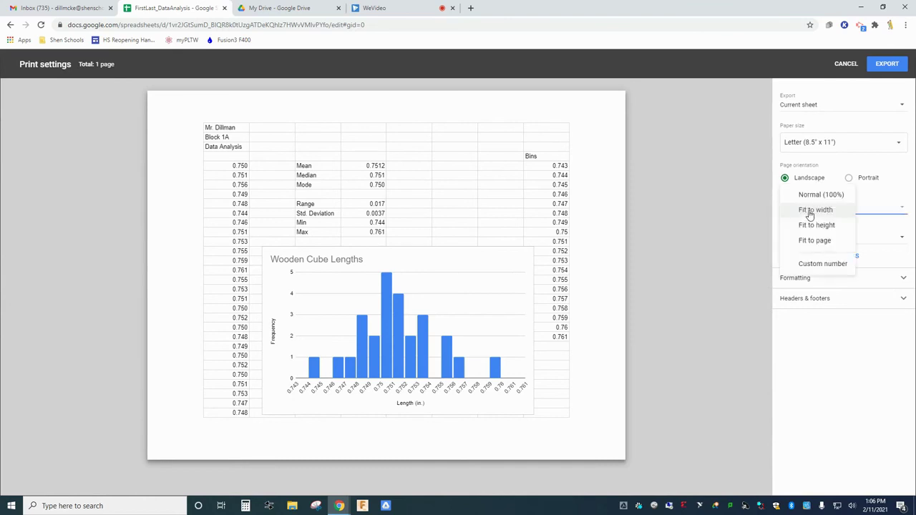
left_click(812, 242)
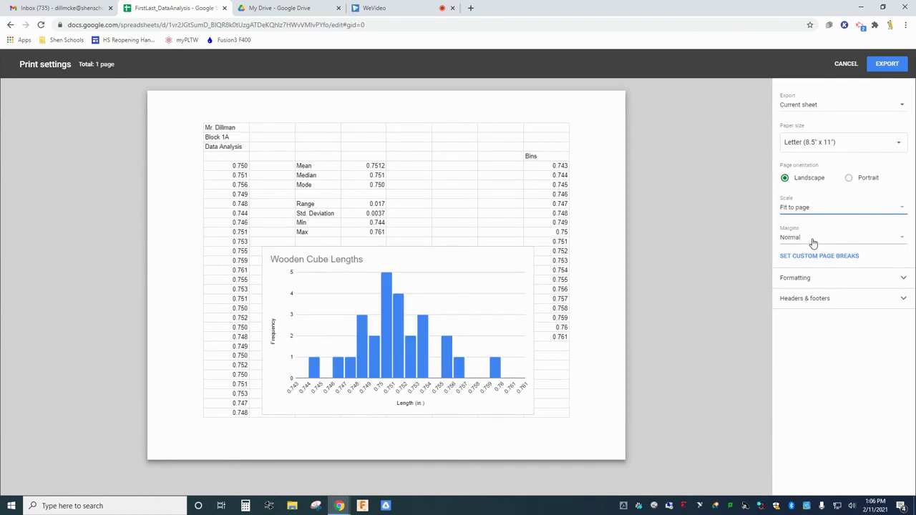
left_click(885, 63)
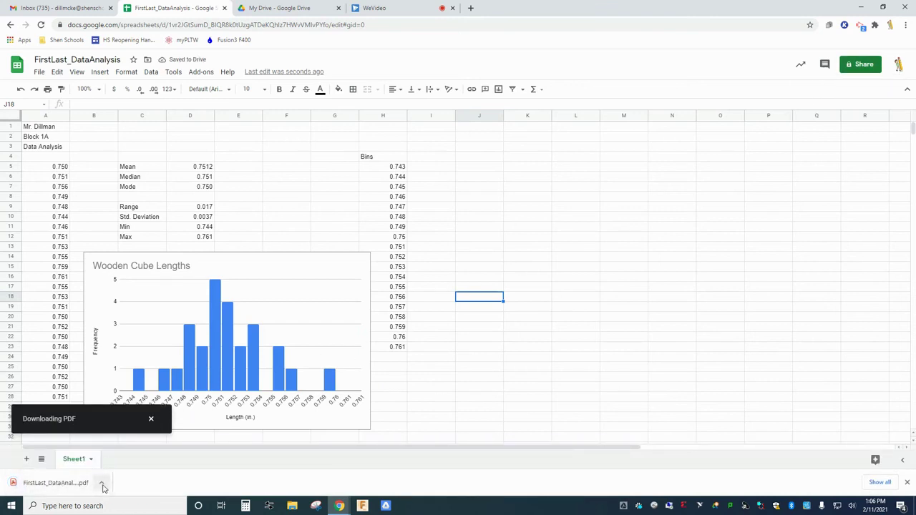
Step: Show the downloaded PDF in its Downloads folder, and close the folder window
left_click(101, 485)
left_click(126, 451)
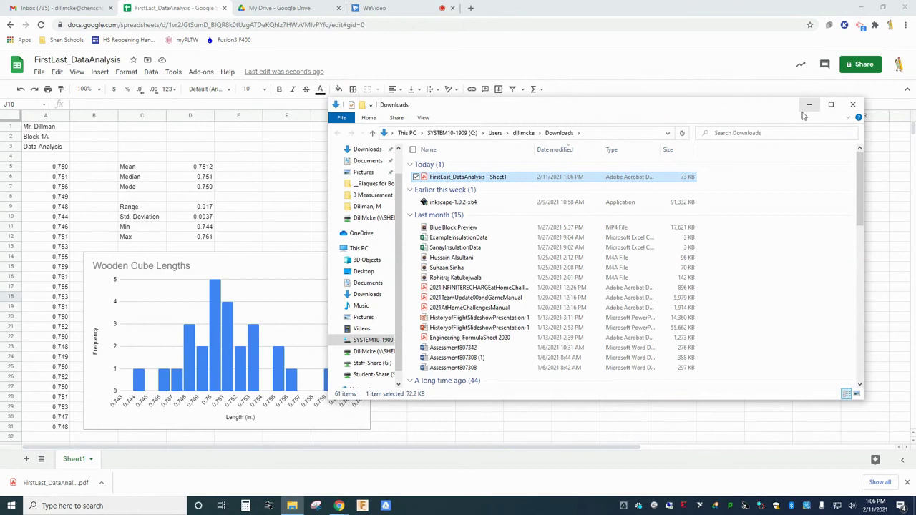
left_click(849, 104)
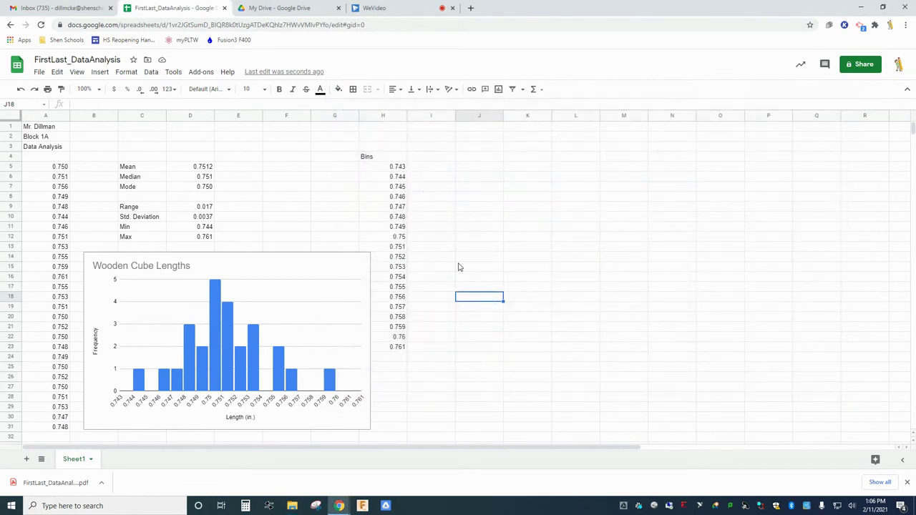